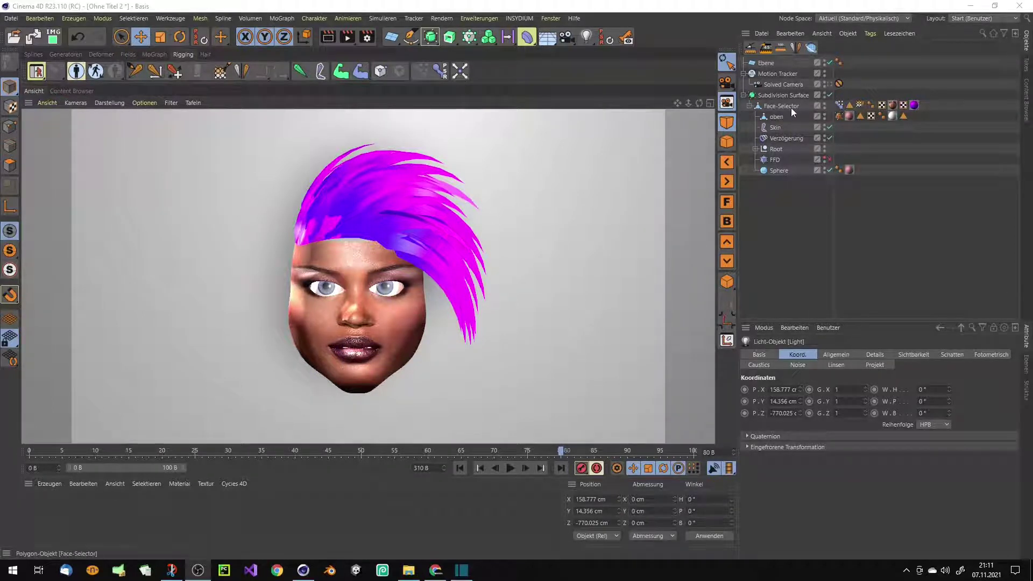
- Select the Motion Tracker and scrub the face animation between frames 59 and 77
left_click(774, 74)
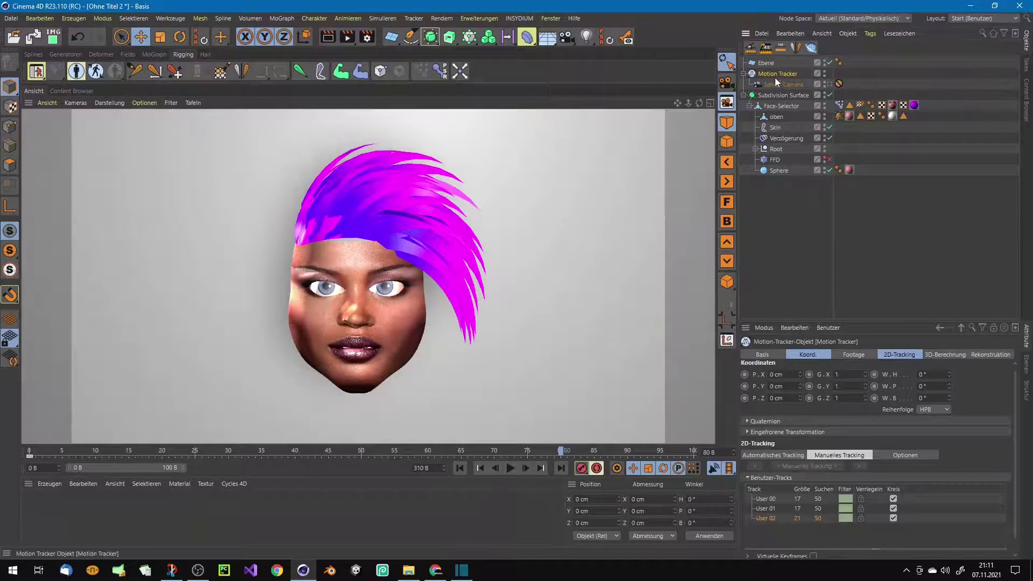
left_click_drag(466, 451, 421, 451)
left_click_drag(530, 450, 481, 451)
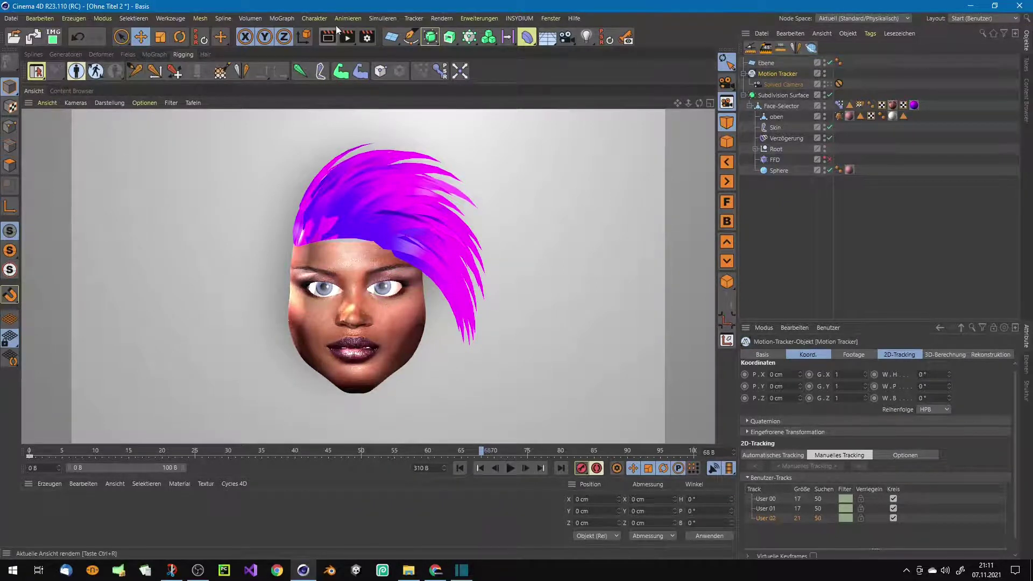
- Run Face-Track3 from the Script Manager, then show the new Face-Motion-Container's user data
left_click(467, 18)
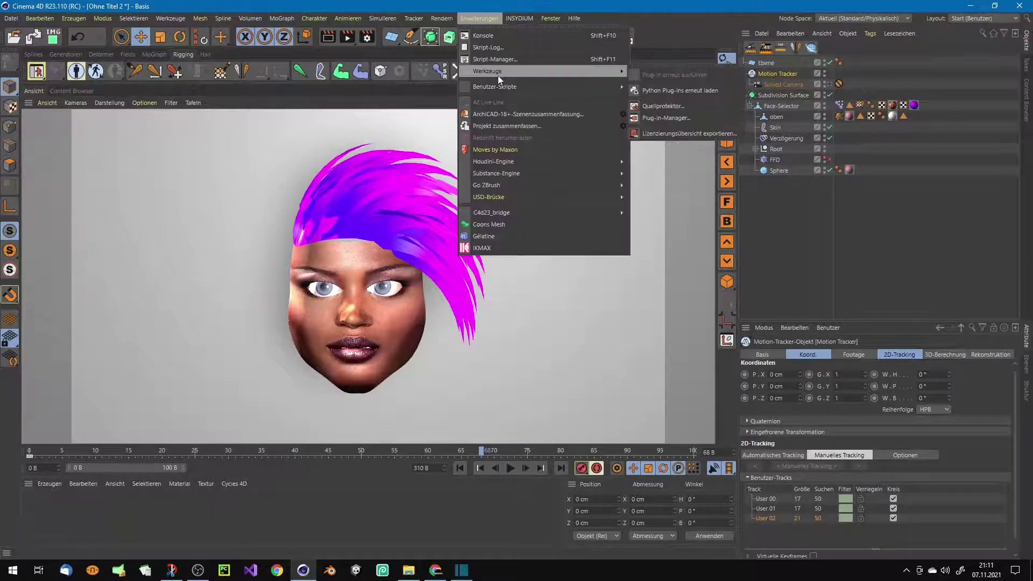
left_click(498, 60)
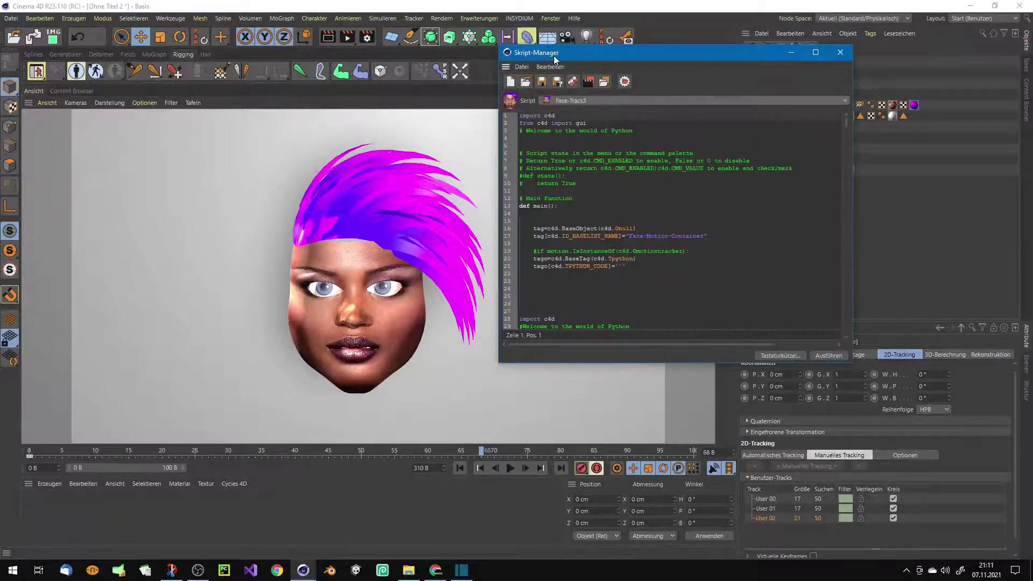
left_click_drag(554, 56, 256, 59)
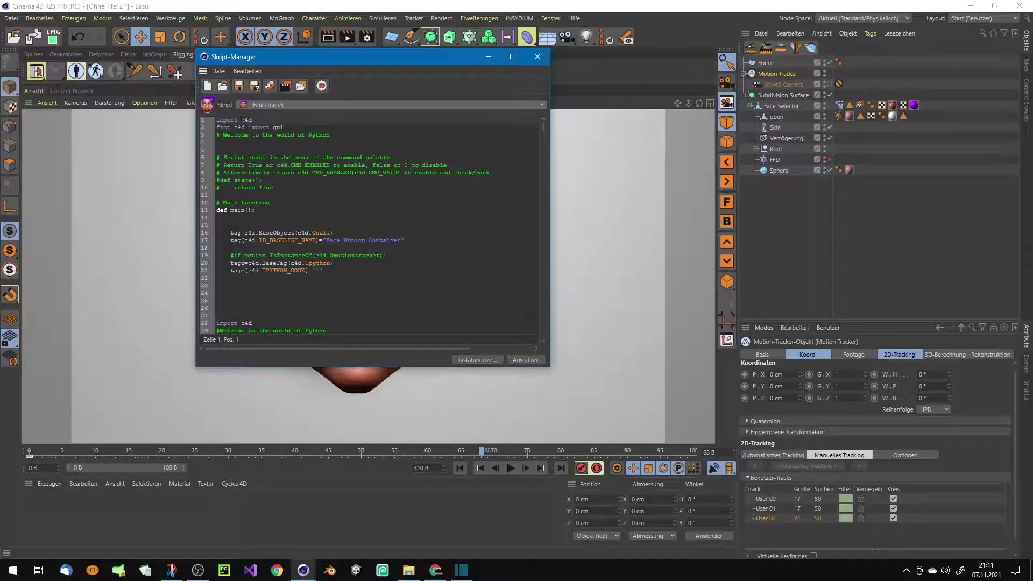
left_click(517, 359)
left_click(536, 60)
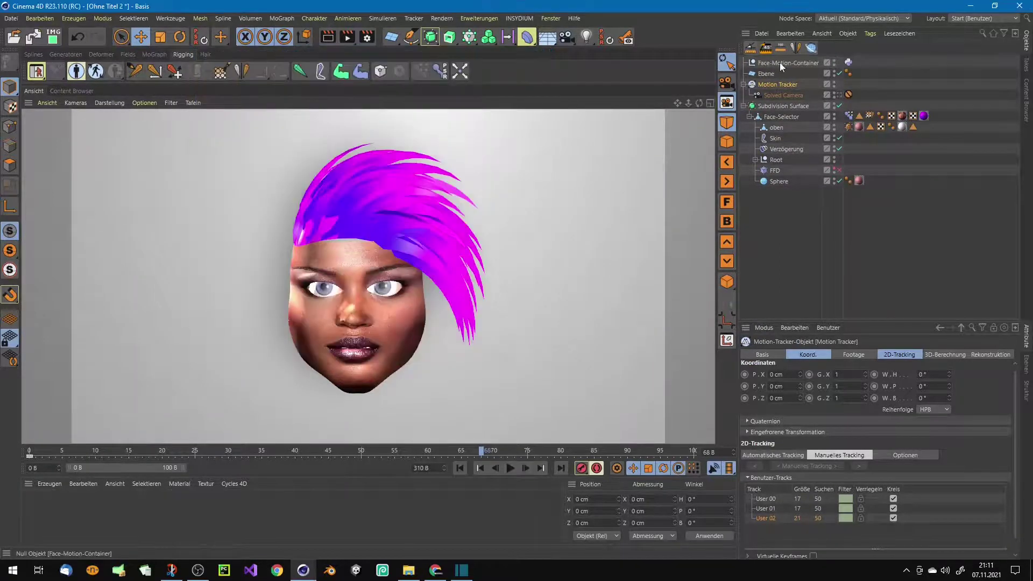
left_click(780, 62)
- Enlarge the Attributes panel, check the Python tag's code, then return to the container's user data
left_click(880, 353)
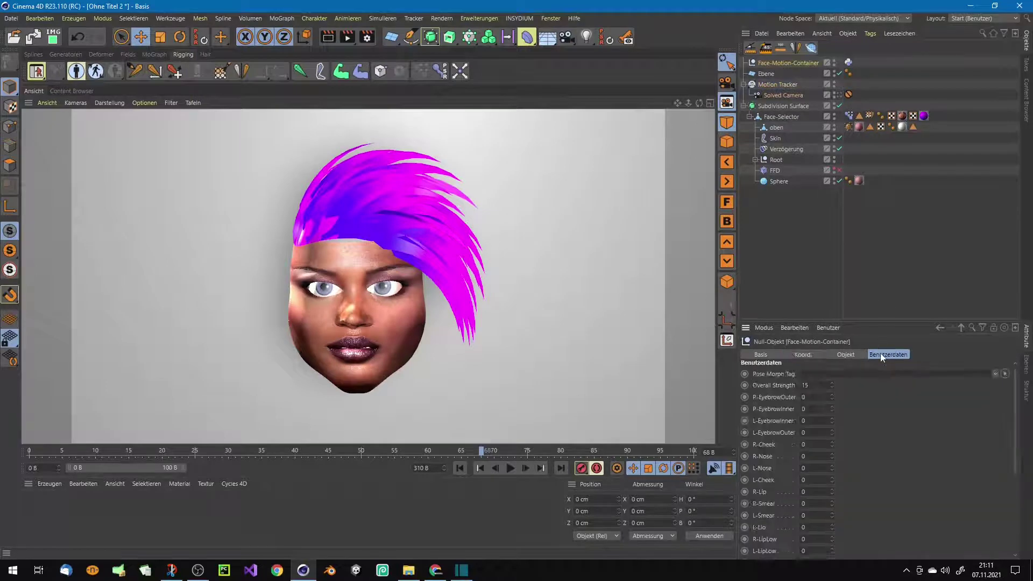
left_click_drag(865, 321, 872, 223)
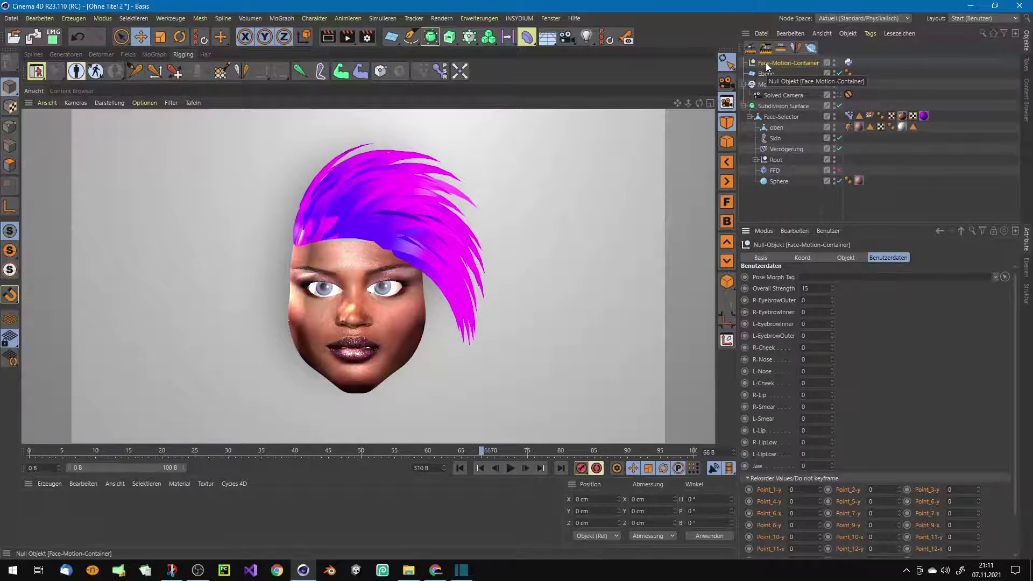
left_click_drag(766, 63, 785, 116)
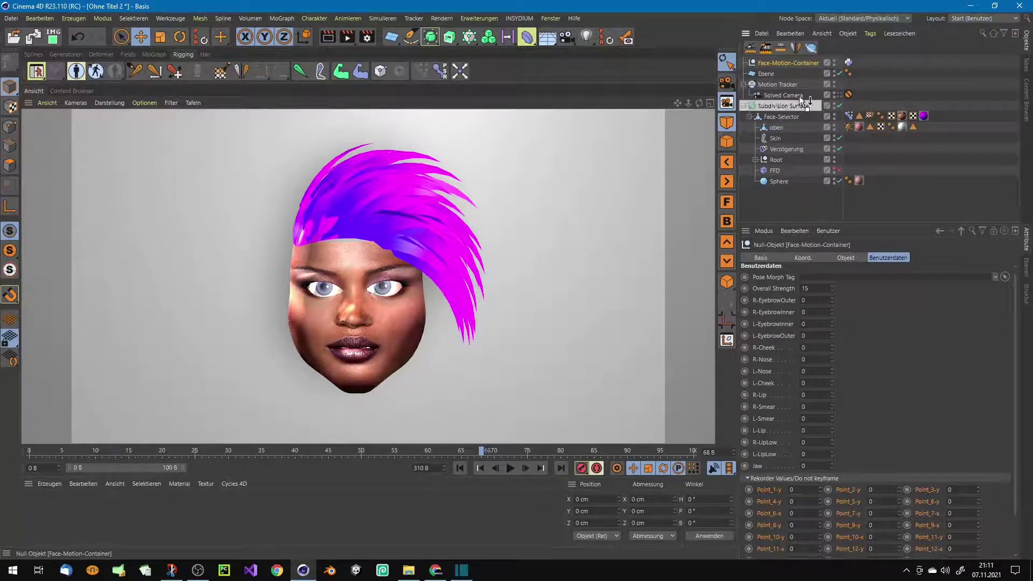
left_click(849, 64)
left_click(799, 62)
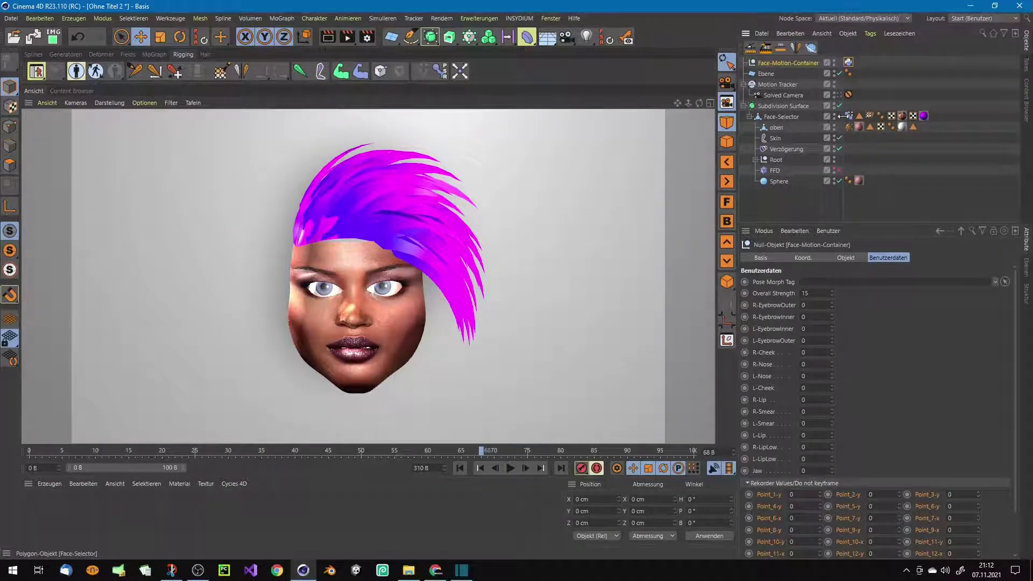
- Link the Pose Morph tag and Motion Tracker into the container's fields, then scrub to check the face
left_click_drag(850, 114, 811, 280)
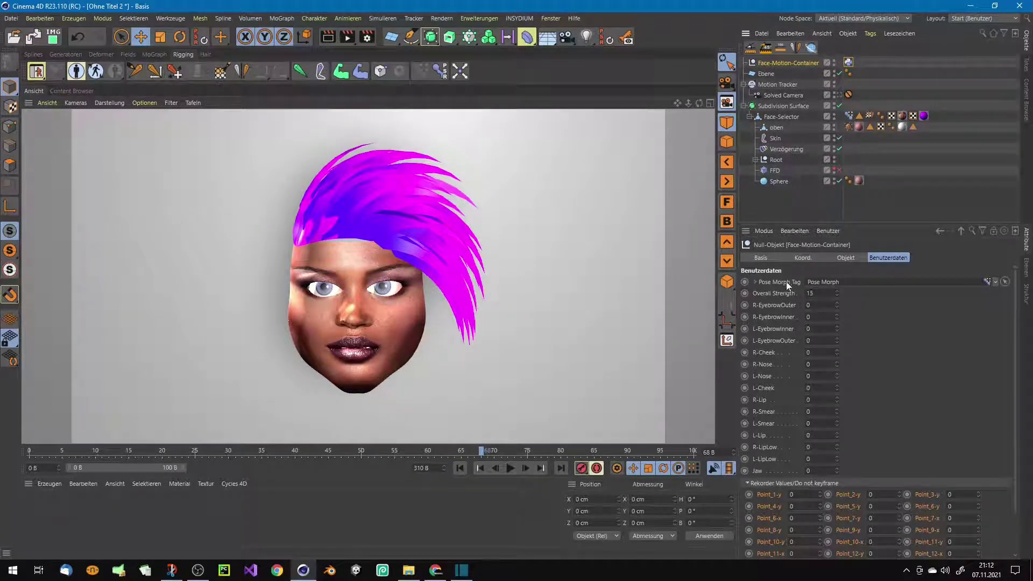
scroll(887, 324, "down", 3)
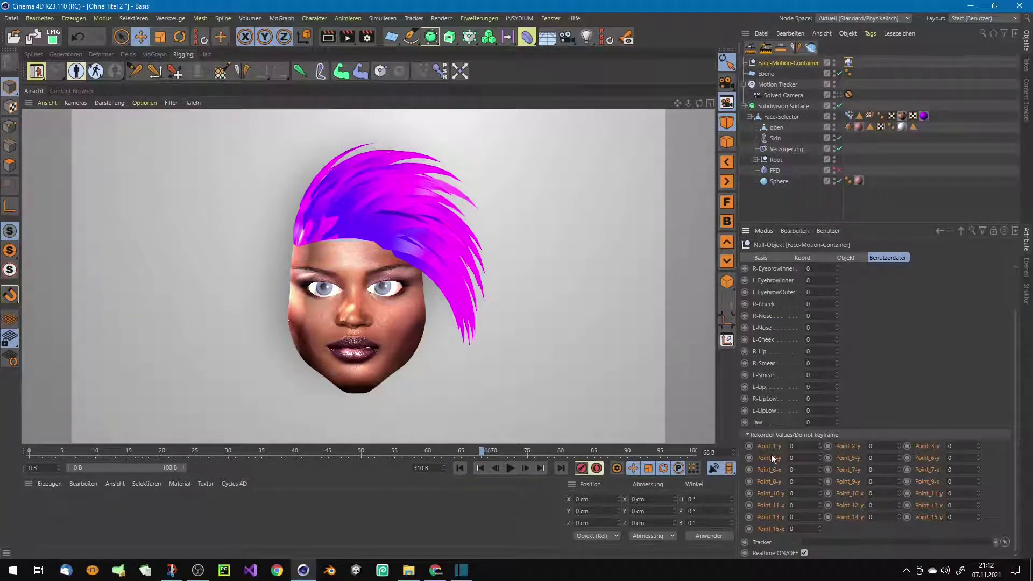
left_click(748, 434)
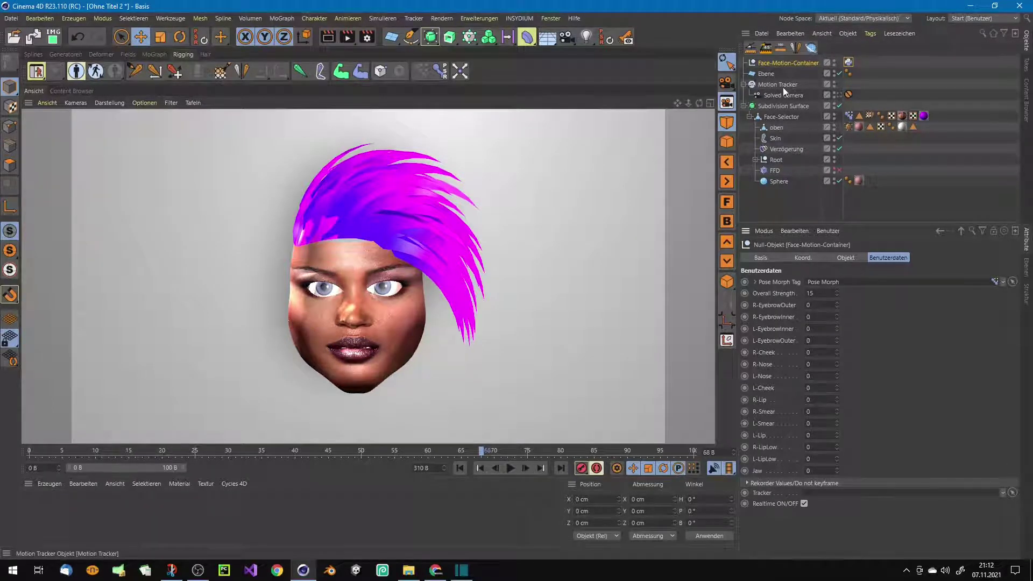
left_click_drag(777, 84, 867, 490)
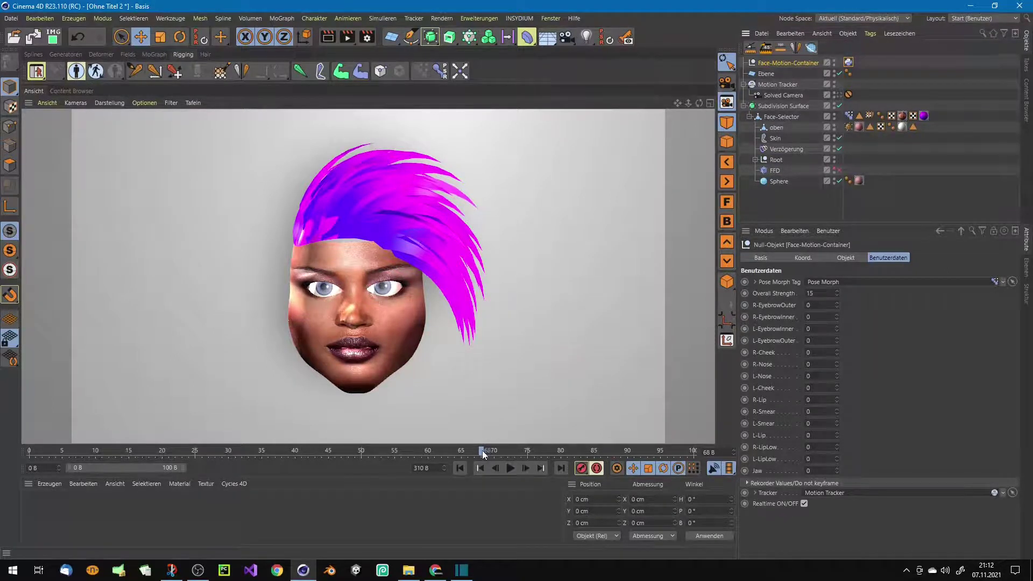
mouse_move(482, 451)
left_mouse_down()
mouse_move(307, 459)
mouse_move(550, 447)
mouse_move(362, 452)
mouse_move(544, 450)
mouse_move(498, 451)
mouse_move(532, 450)
mouse_move(506, 457)
left_mouse_up()
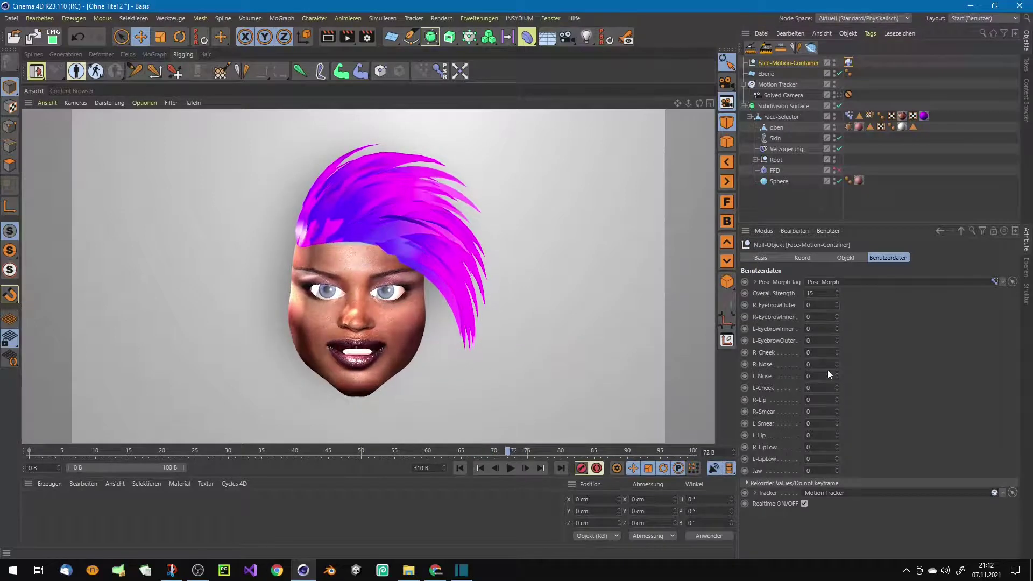
- Vary Overall Strength between 15 and 31, scrubbing to compare the mouth around frames 75–82
left_click(837, 291)
left_click(838, 291)
left_click(838, 291)
mouse_move(837, 292)
left_mouse_down()
mouse_move(837, 305)
mouse_move(837, 286)
left_mouse_up()
left_click_drag(510, 452, 575, 451)
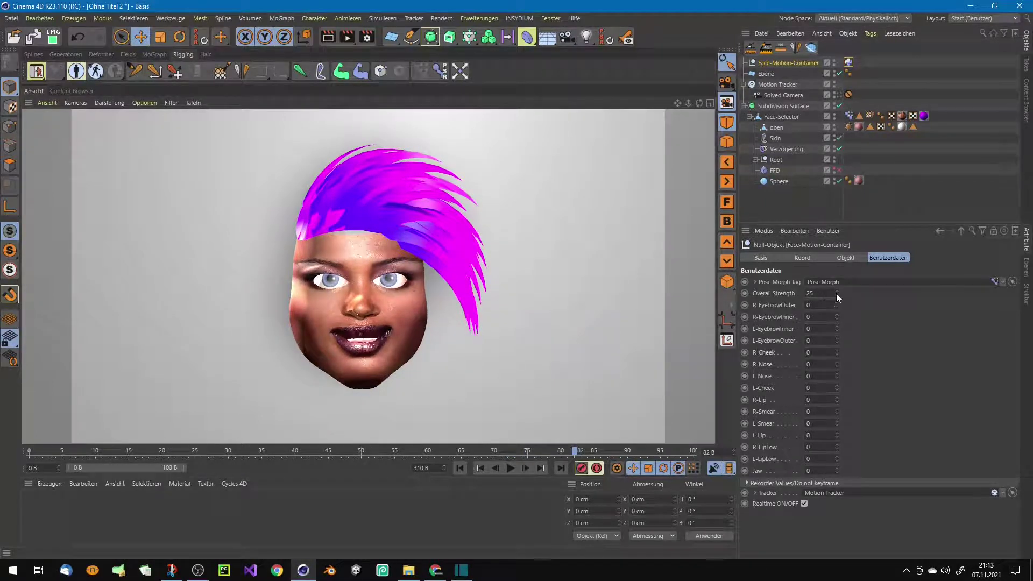
left_click_drag(837, 297, 837, 294)
left_click_drag(578, 450, 563, 440)
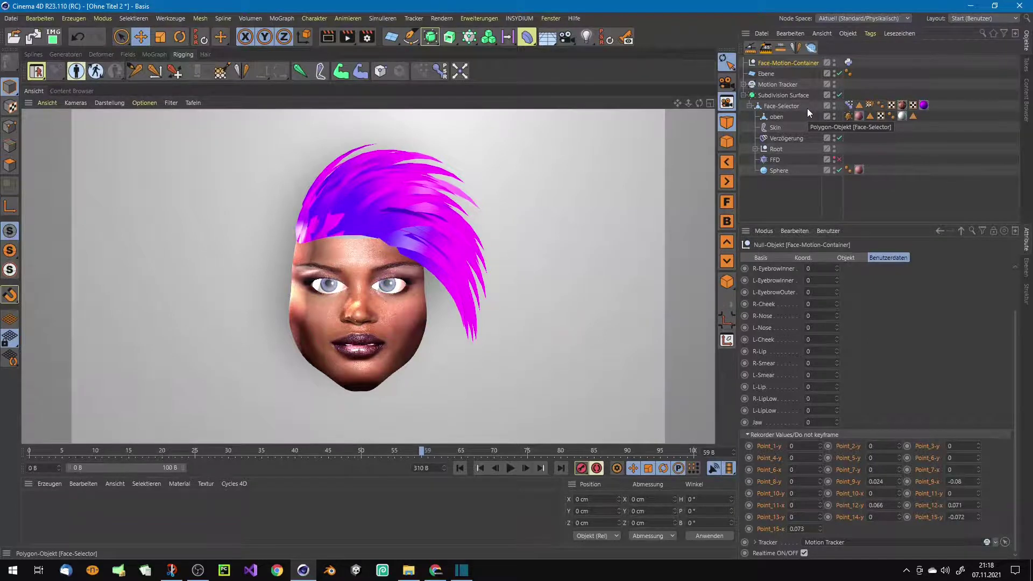
- Open the Face-Motion-Container's tracks in a floating Timeline window via Spuren anzeigen
left_click(383, 18)
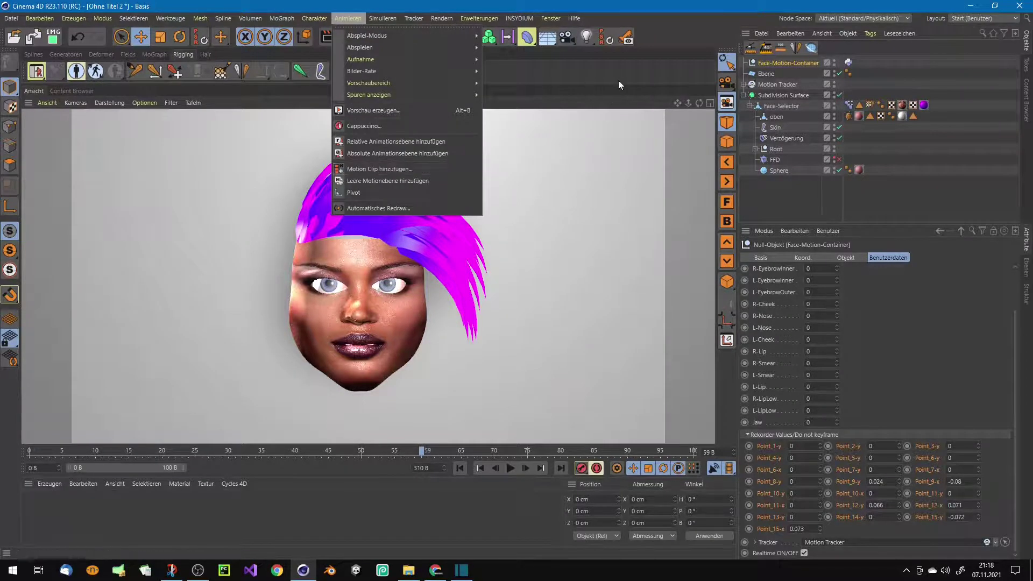
left_click(761, 60)
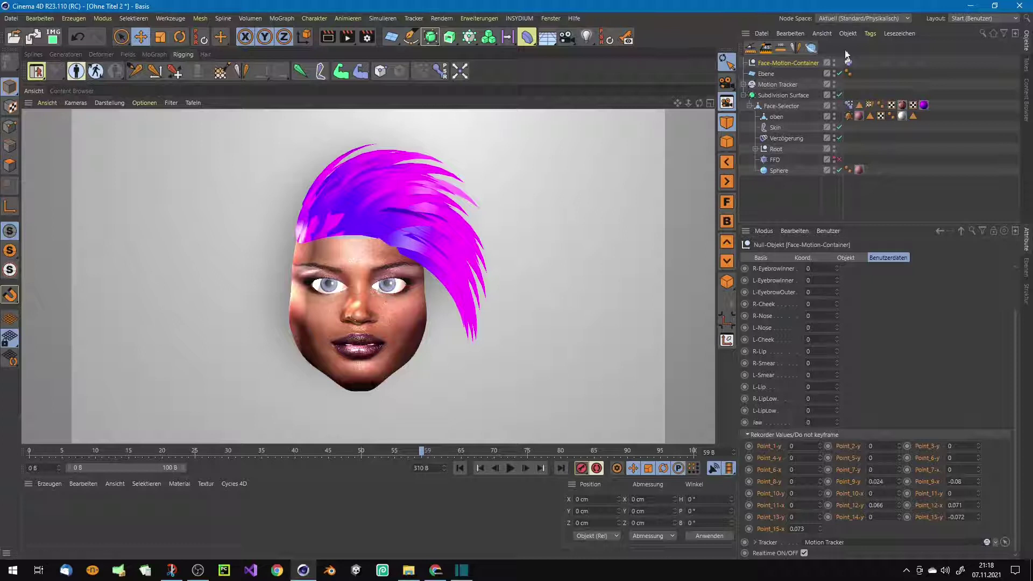
right_click(769, 67)
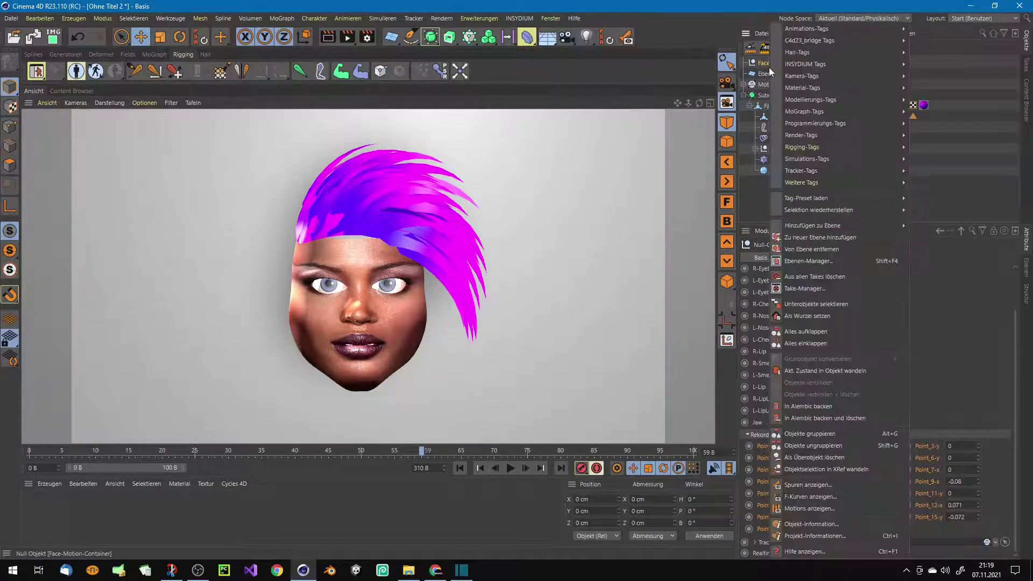
left_click(838, 486)
left_click_drag(595, 257, 355, 285)
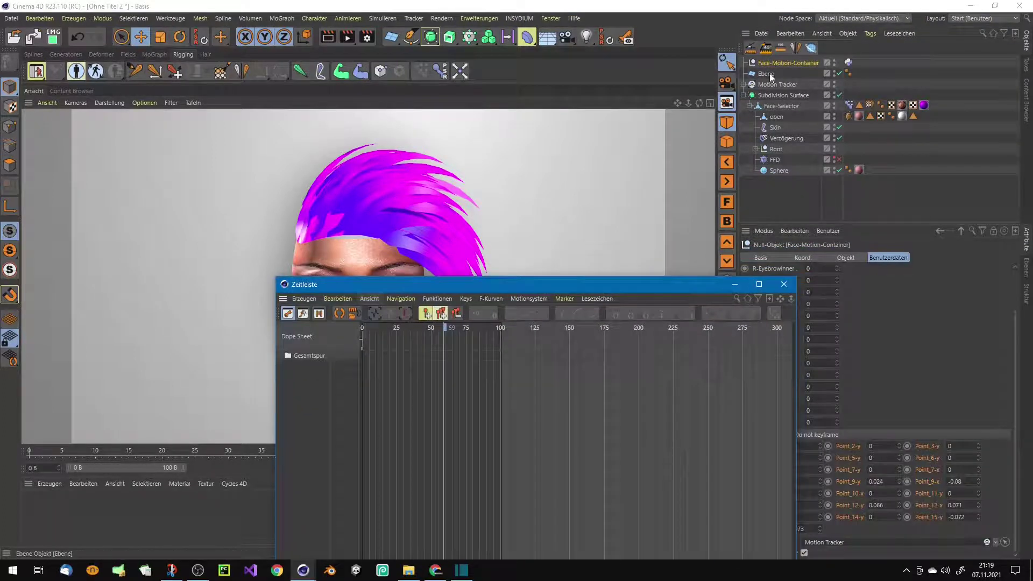
left_click(776, 68)
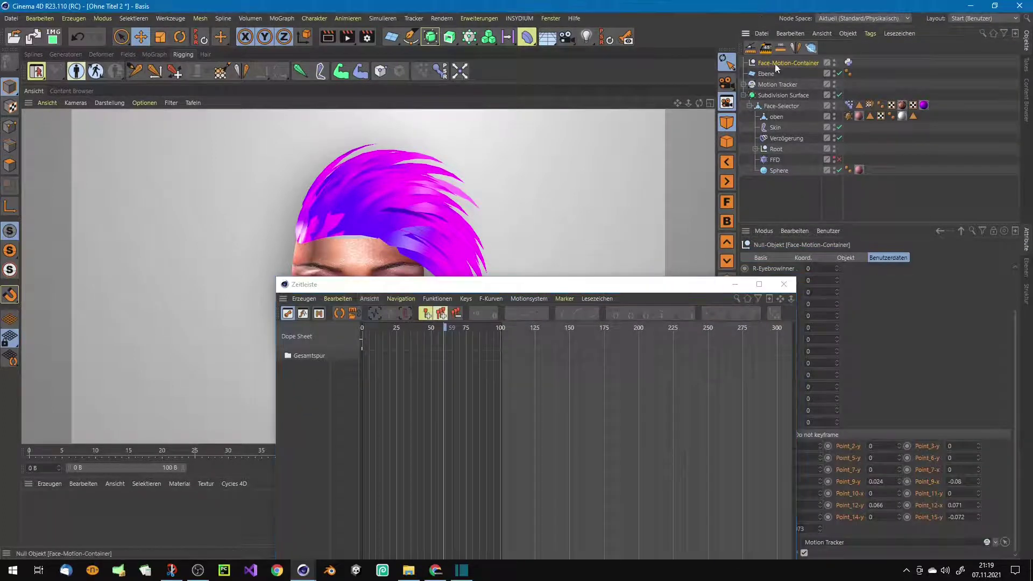
- Restrict the Dope Sheet to the Face-Motion-Container and reposition the Timeline window
left_click(353, 313)
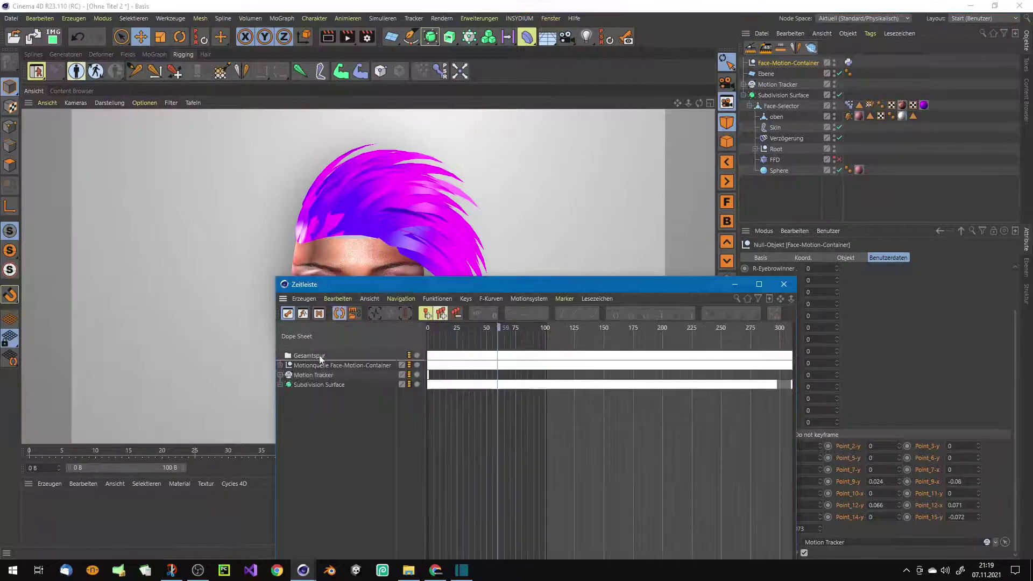
left_click(775, 63)
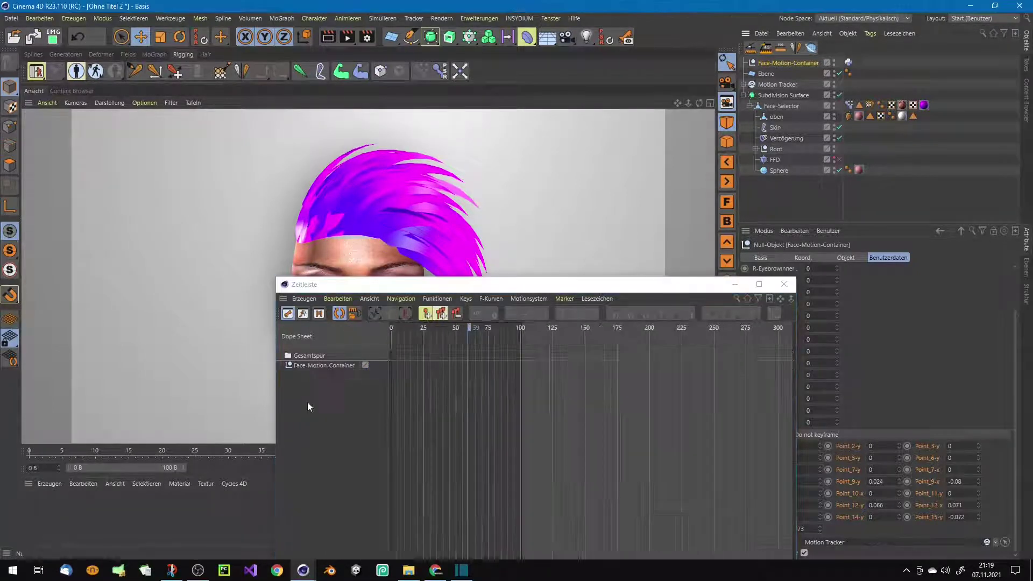
left_click(325, 366)
left_click_drag(419, 285, 353, 301)
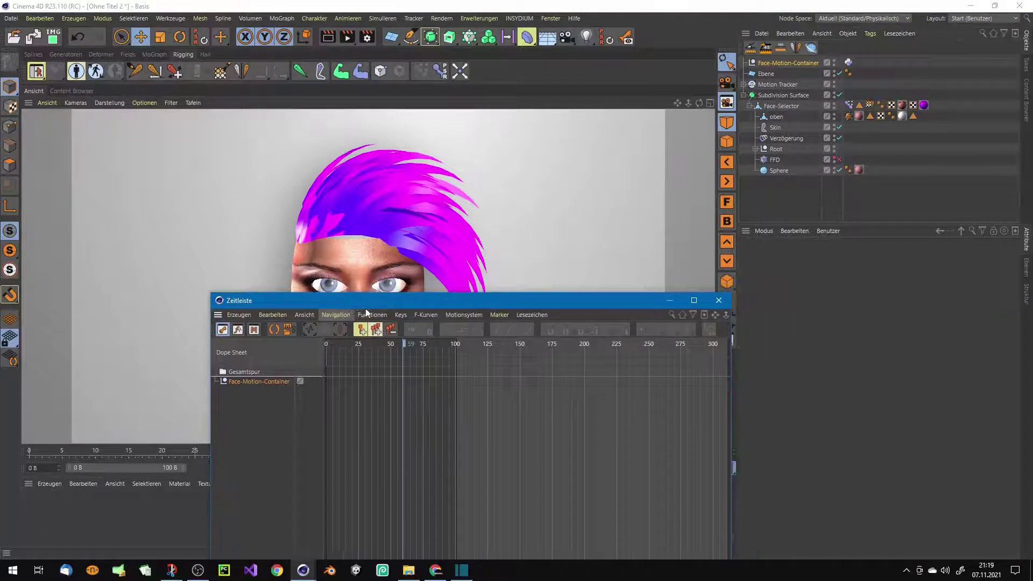
left_click(371, 315)
mouse_move(345, 315)
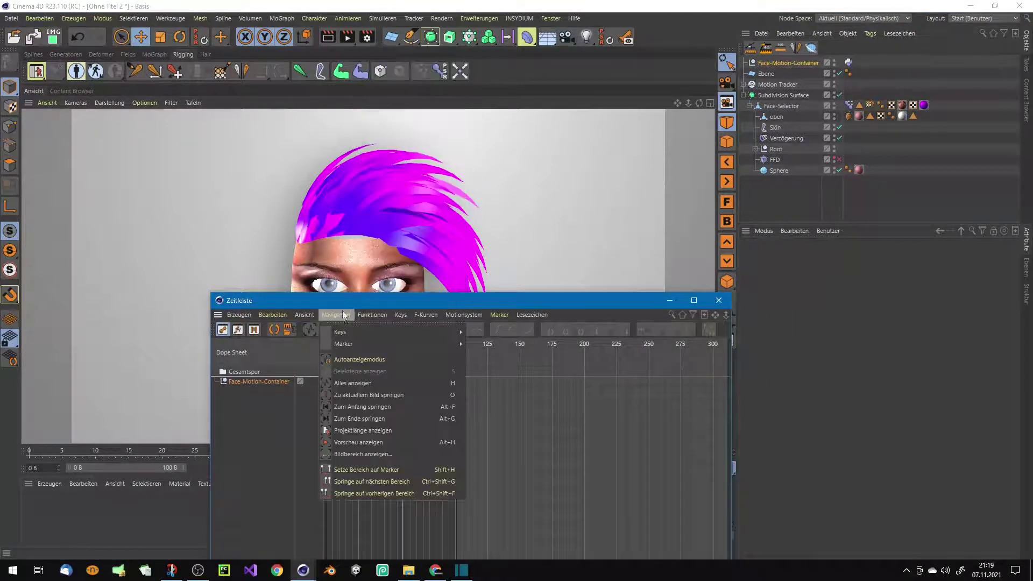
mouse_move(398, 314)
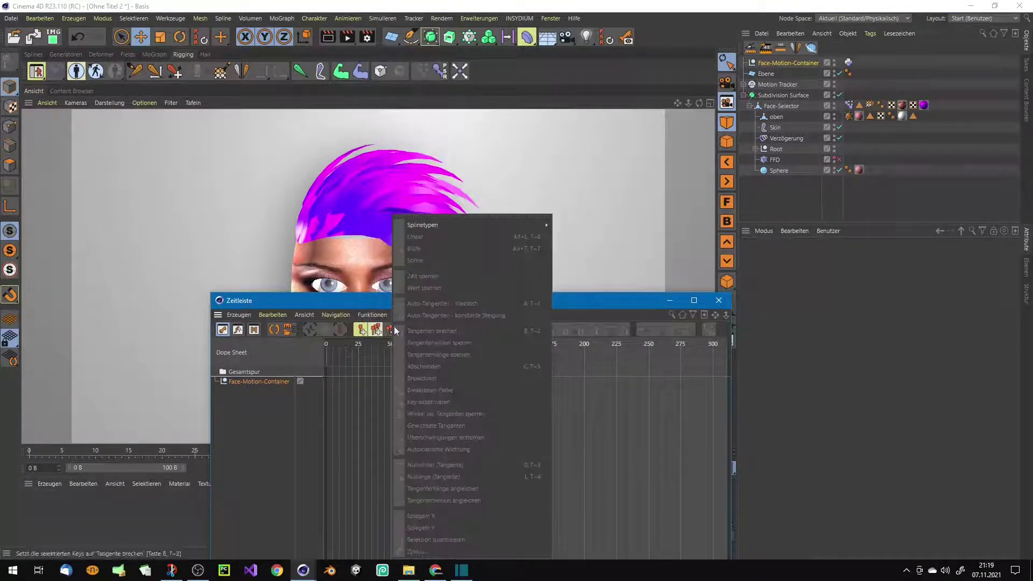
left_click(299, 381)
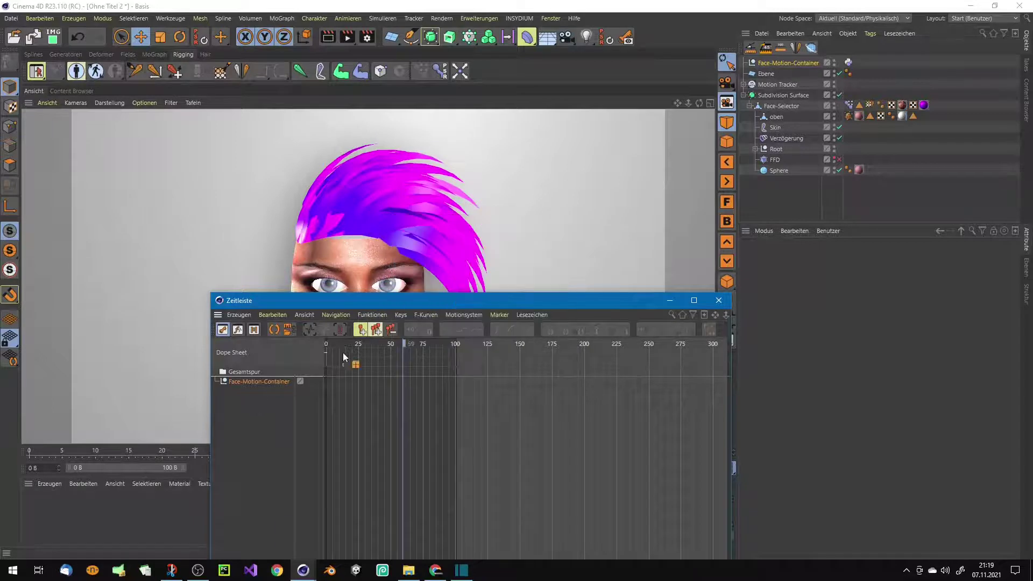
- Bake the Face-Motion-Container over frames 0 to 310 with Bake Expressions enabled
left_click(371, 315)
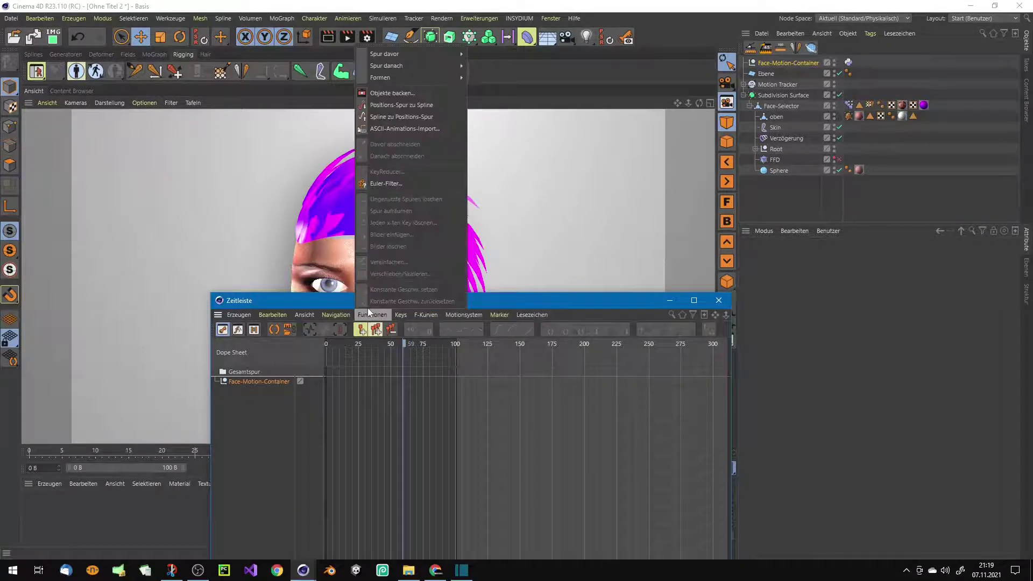
left_click(383, 94)
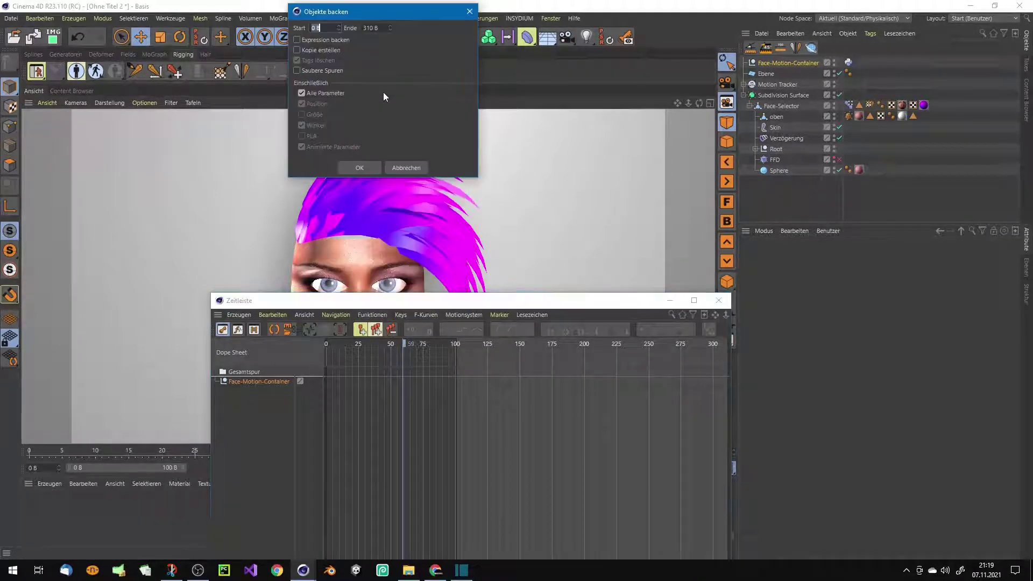
left_click(297, 40)
left_click_drag(371, 12, 369, 61)
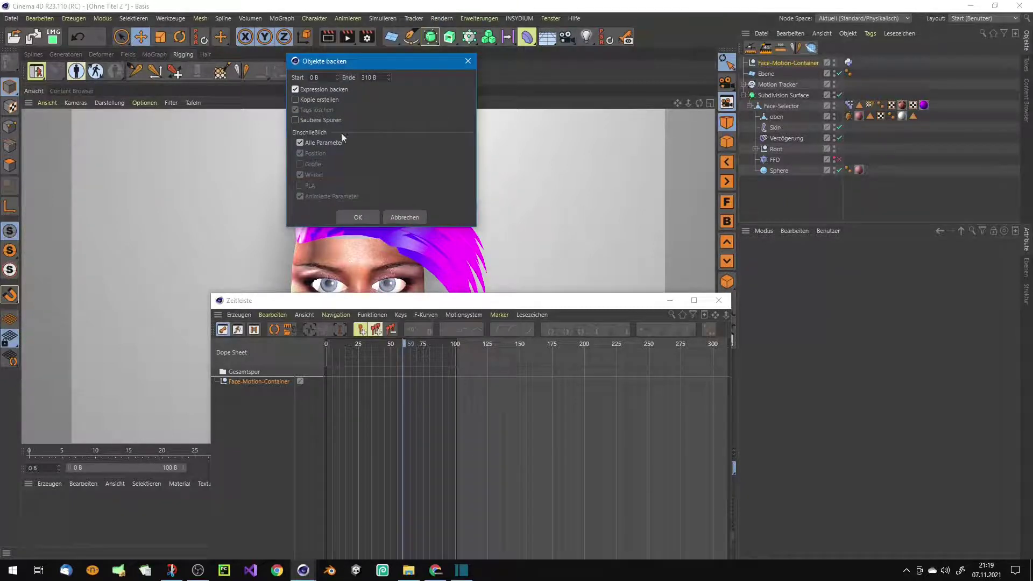
left_click(359, 217)
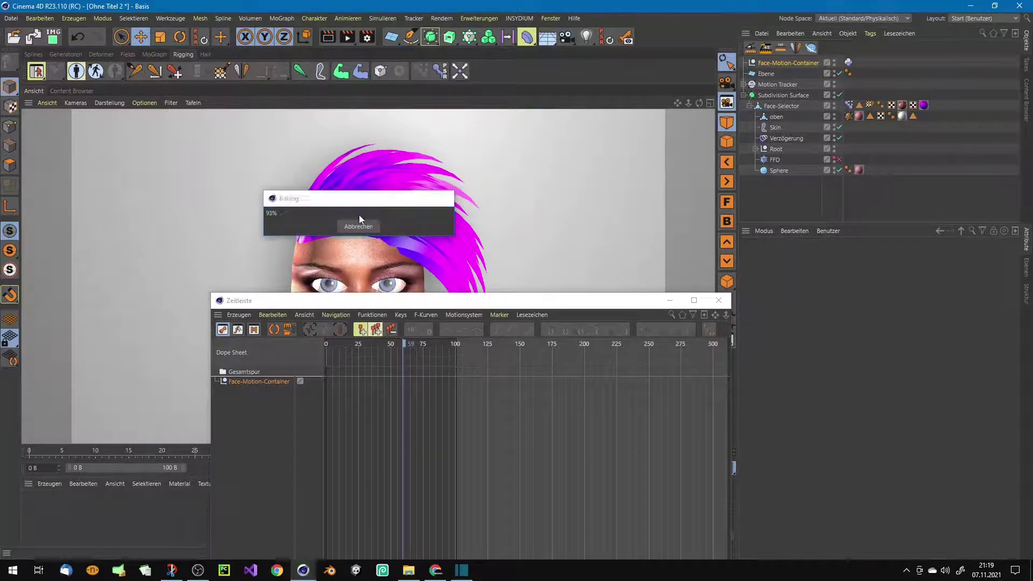
- Delete the baked tracks from Pose Morph Tag down to Jaw in the Dope Sheet
left_click_drag(319, 300, 321, 125)
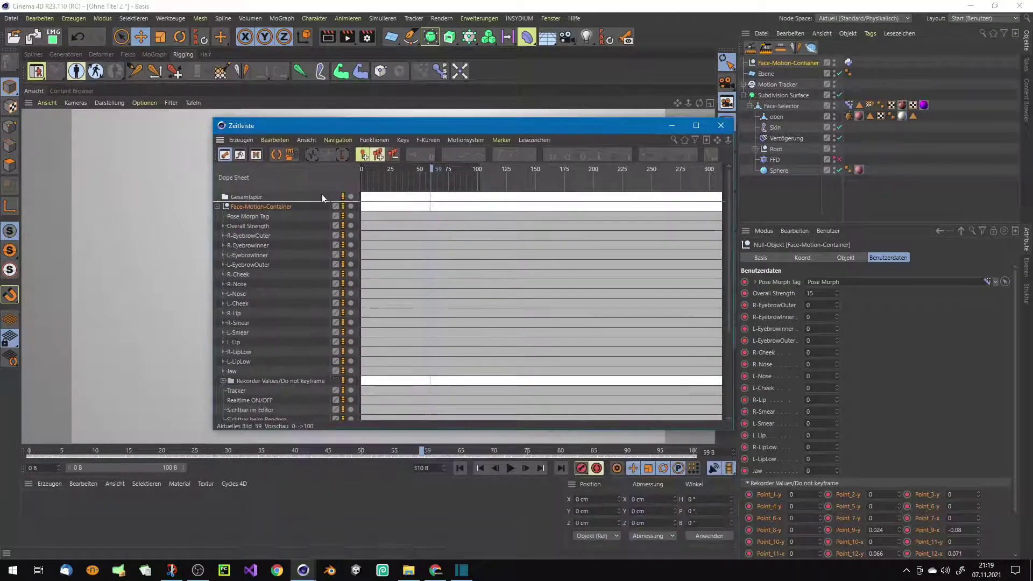
left_click(262, 217)
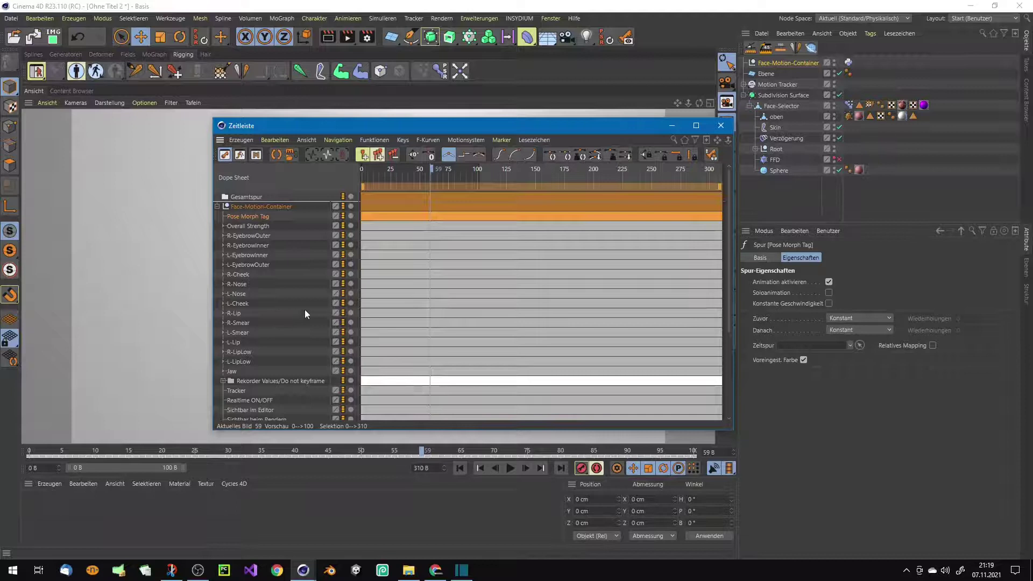
left_click(232, 372, "shift")
key("Delete")
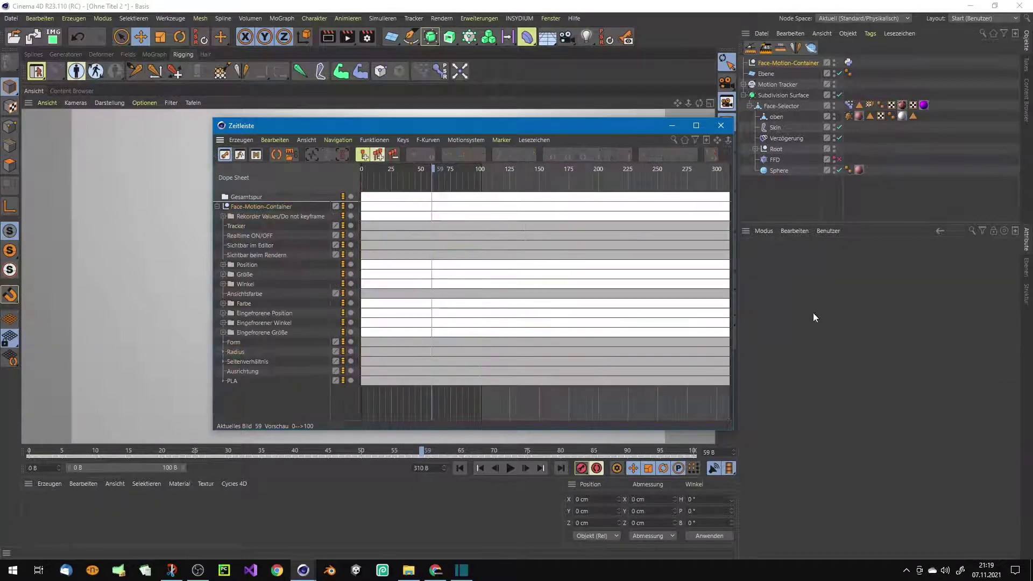
left_click(779, 65)
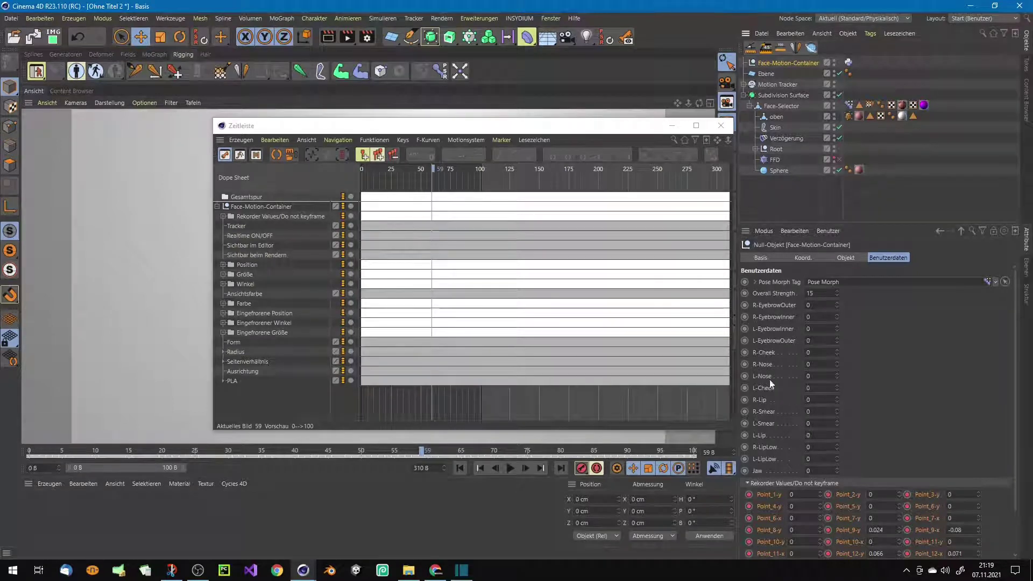
scroll(941, 415, "down", 3)
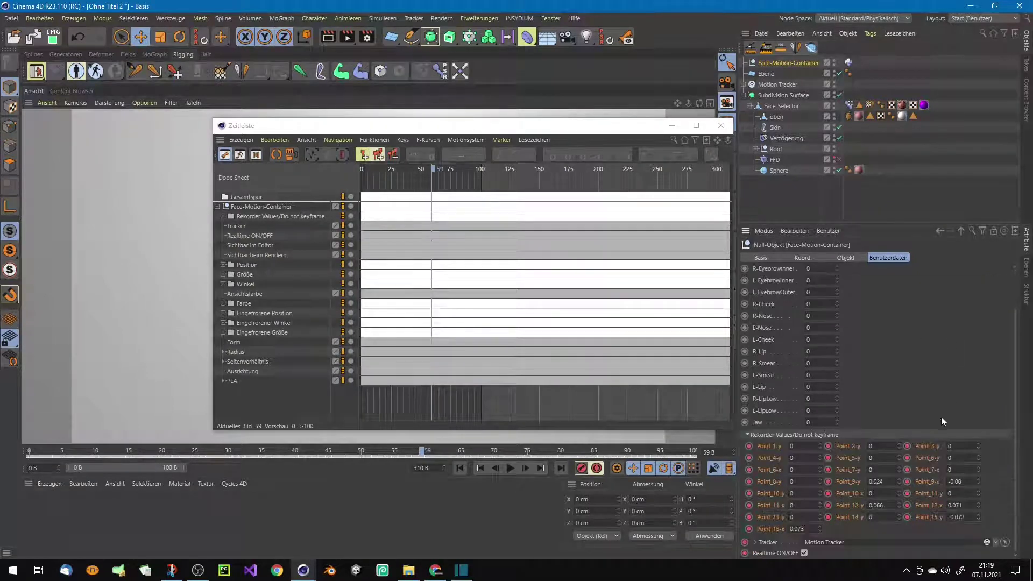
- Delete the 31 baked tracks from Tracker down to PLA, leaving only Rekorder Values
left_click(239, 227)
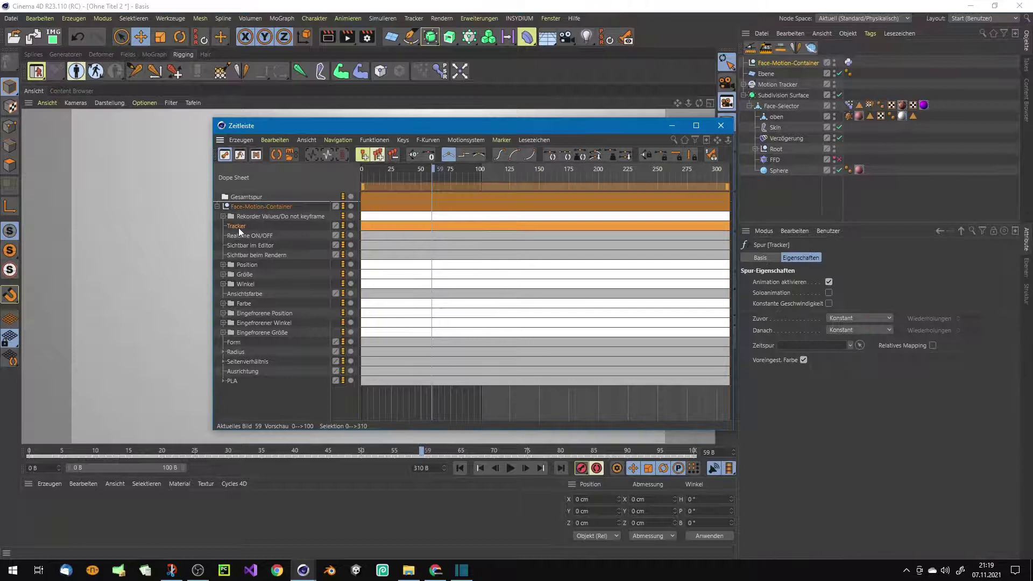
left_click(235, 380, "shift")
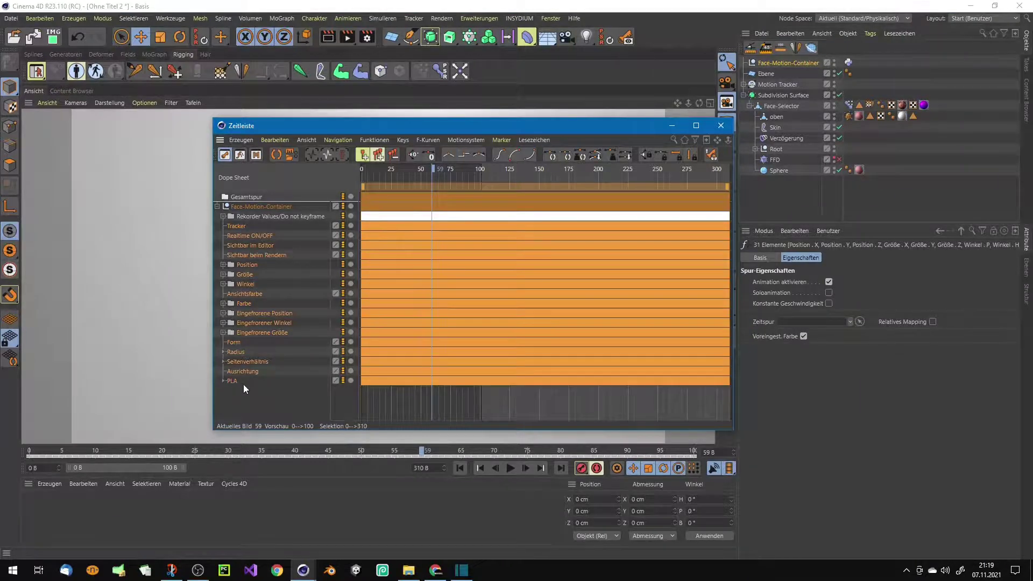
key("Delete")
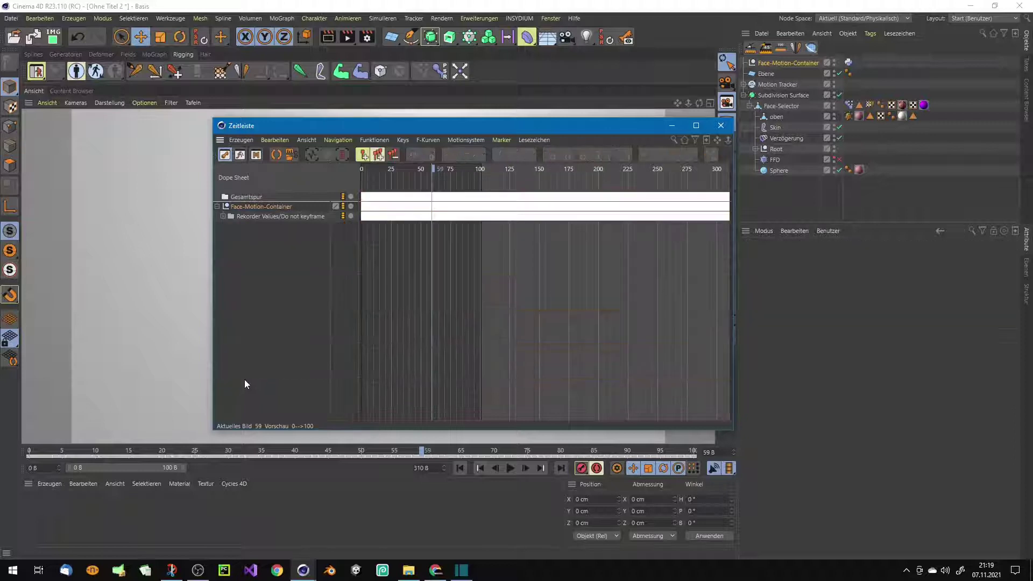
left_click(766, 64)
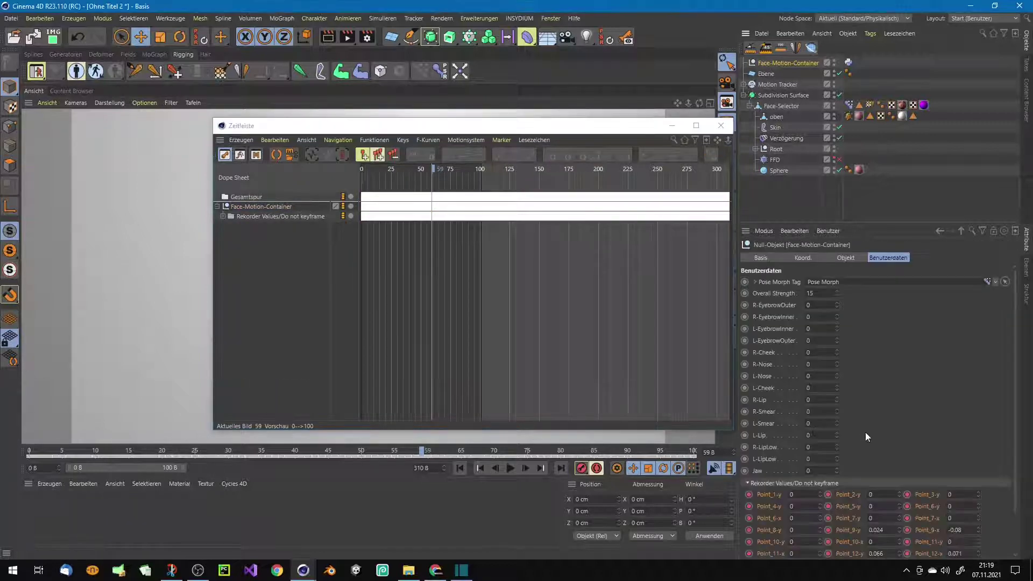
scroll(783, 466, "down", 2)
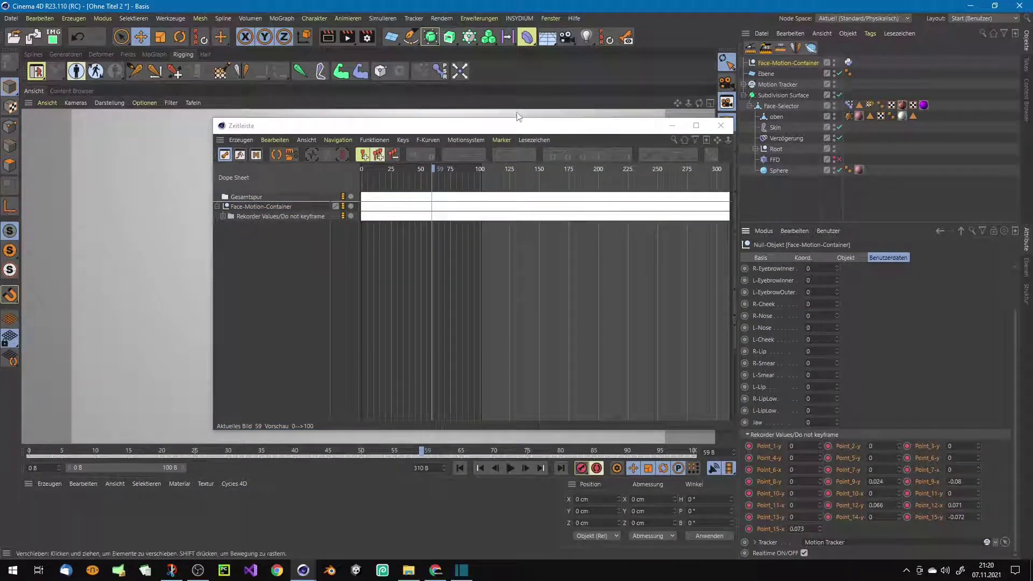
- Turn off Realtime ON/OFF and scrub the timeline to check the baked face playback
left_click_drag(520, 128, 385, 381)
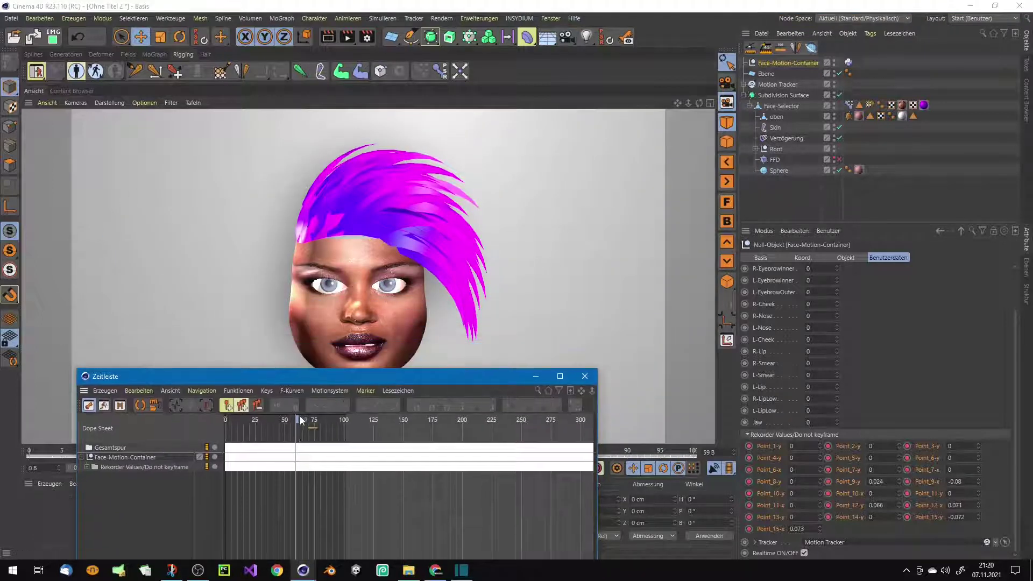
left_click_drag(300, 419, 452, 422)
left_click(804, 553)
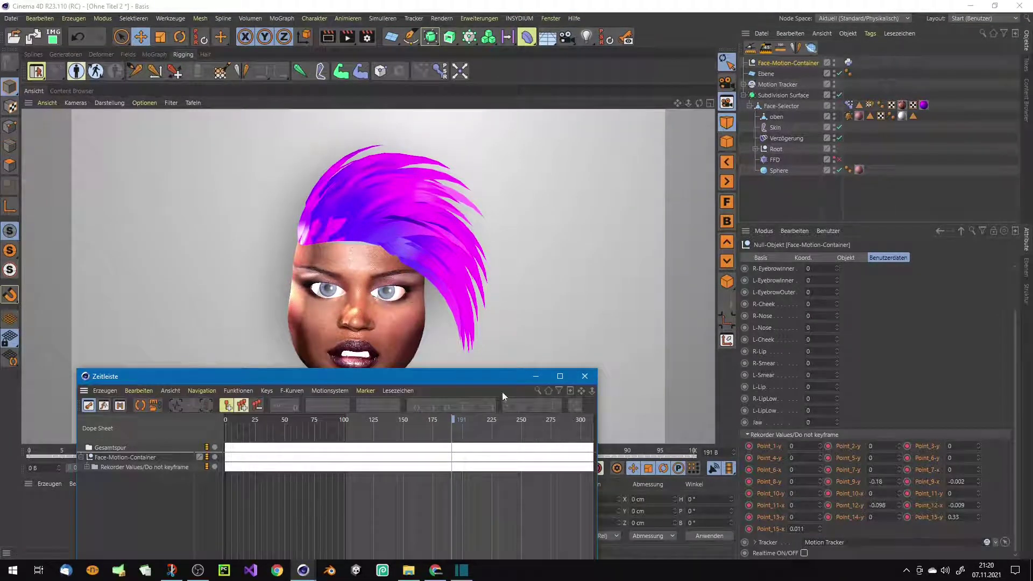
left_click_drag(491, 377, 491, 432)
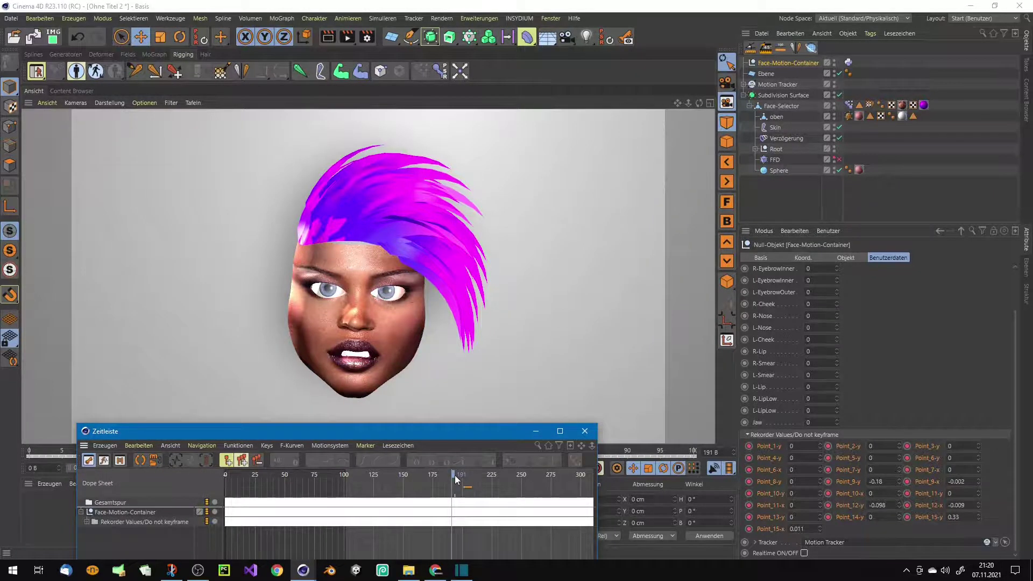
left_click_drag(455, 479, 379, 474)
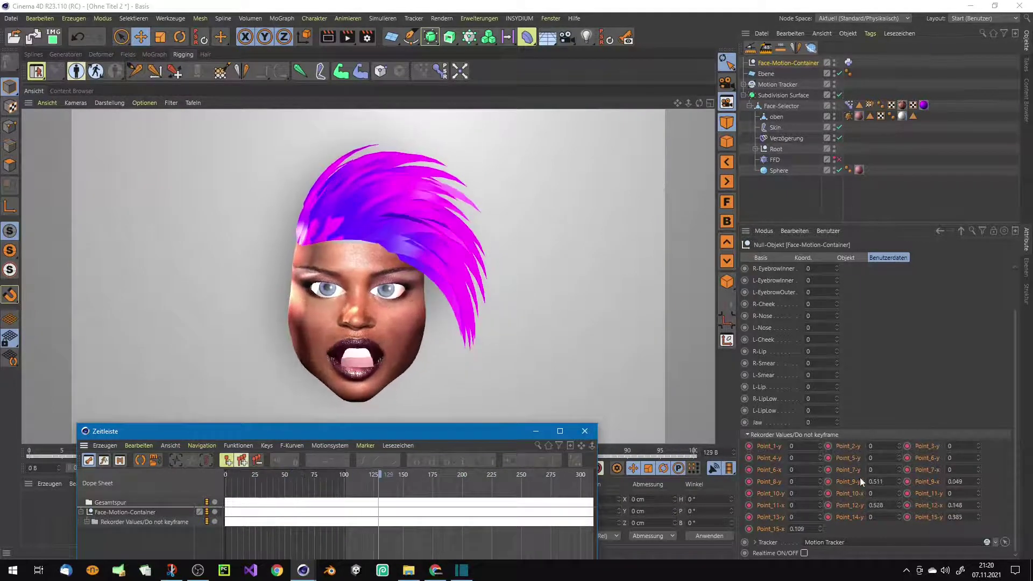
- Reposition the Timeline and select all tracks in the Dope Sheet
left_click_drag(483, 435, 527, 363)
left_click(372, 17)
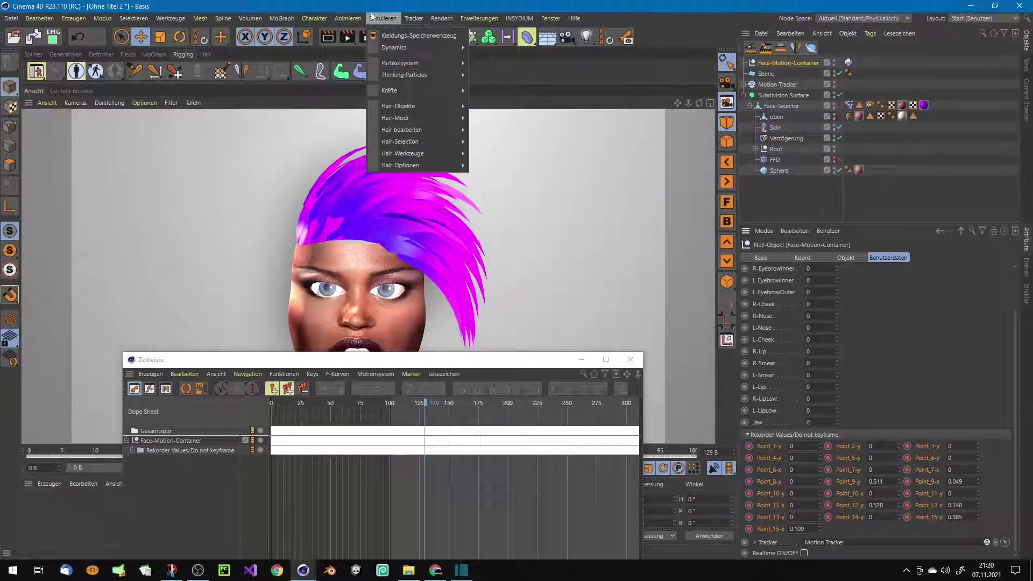
mouse_move(321, 18)
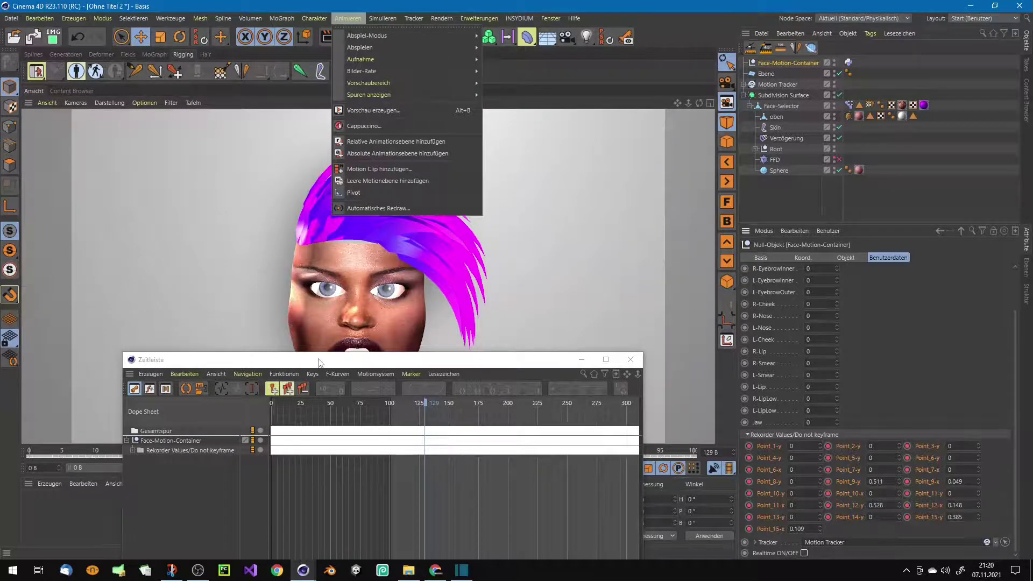
left_click(291, 379)
left_click(292, 377)
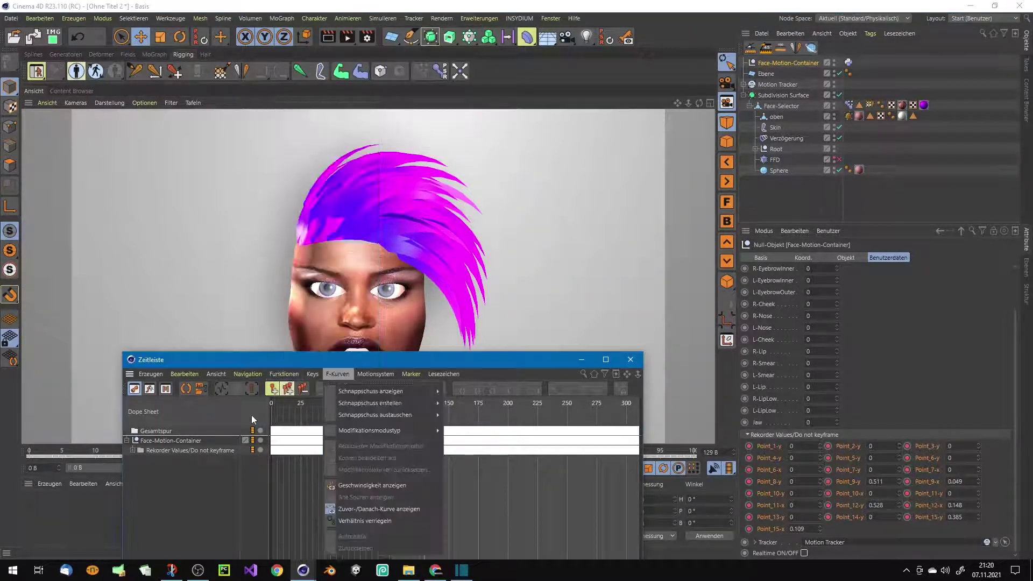
left_click(182, 441)
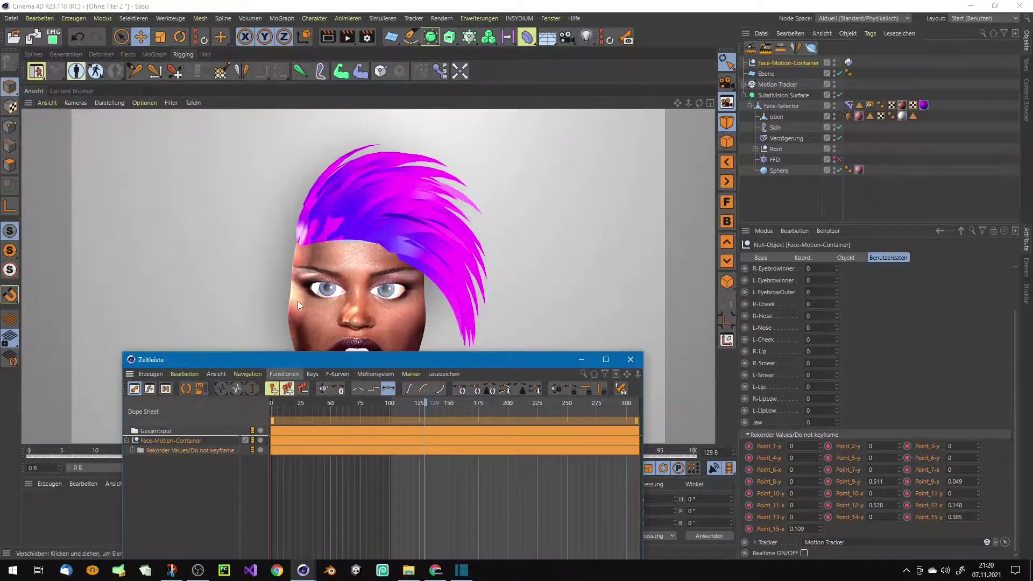
- Open the Bake Objects settings from Functions and close them without baking
left_click(283, 373)
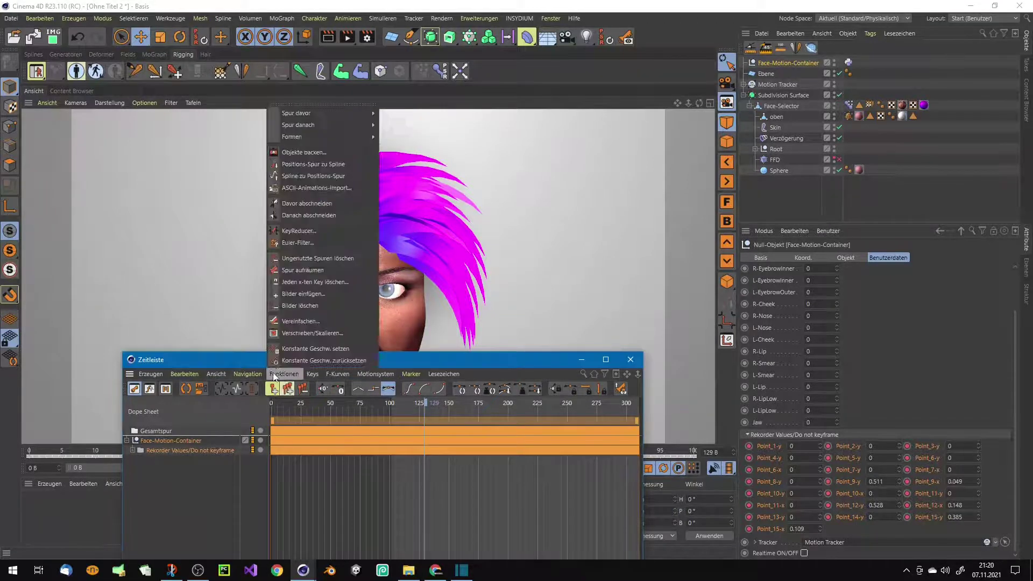
left_click(305, 152)
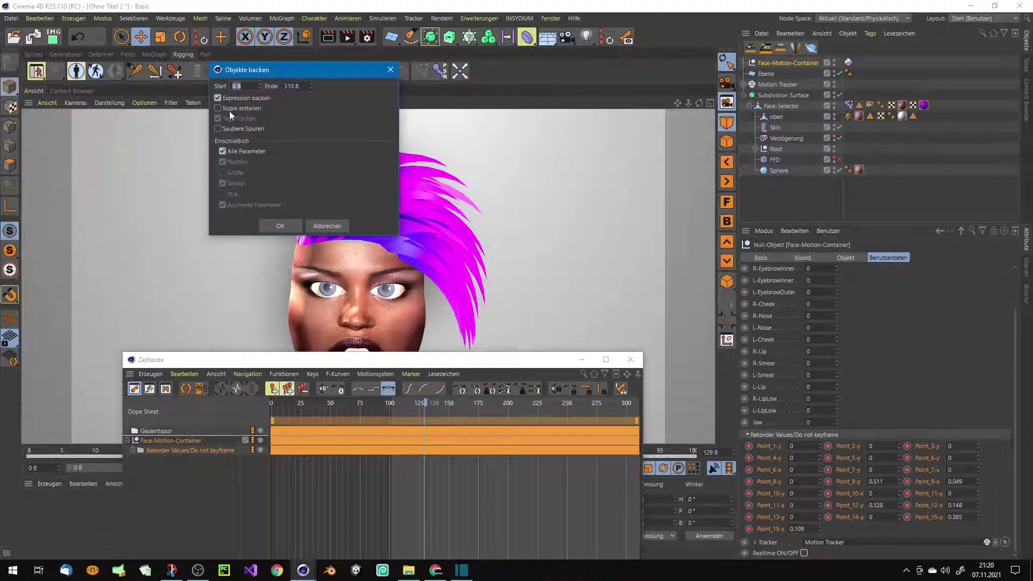
left_click(389, 72)
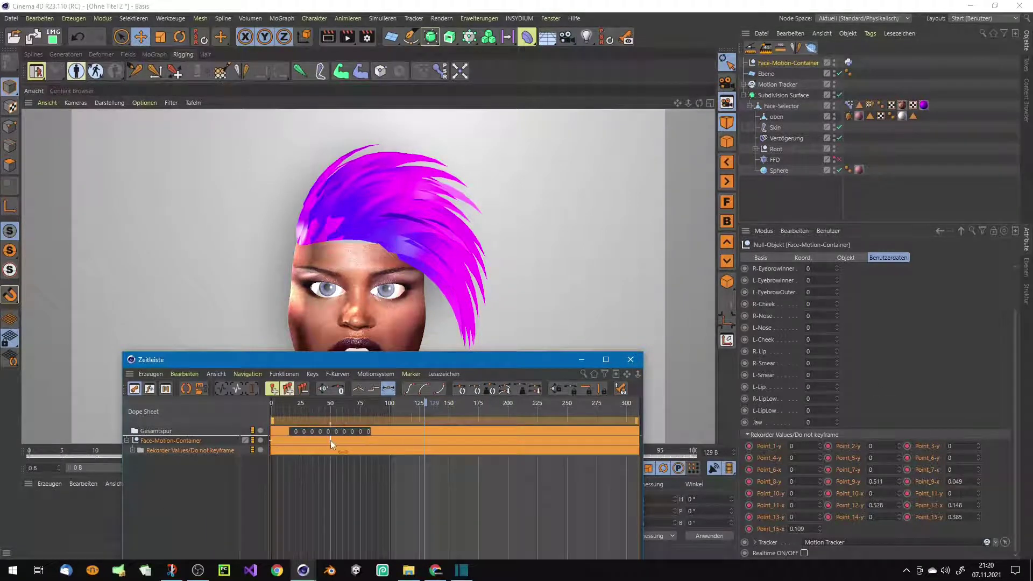
- Create a motion clip named 'Face-Motion Tutorial' from the container, excluding Position and Angle
left_click(631, 364)
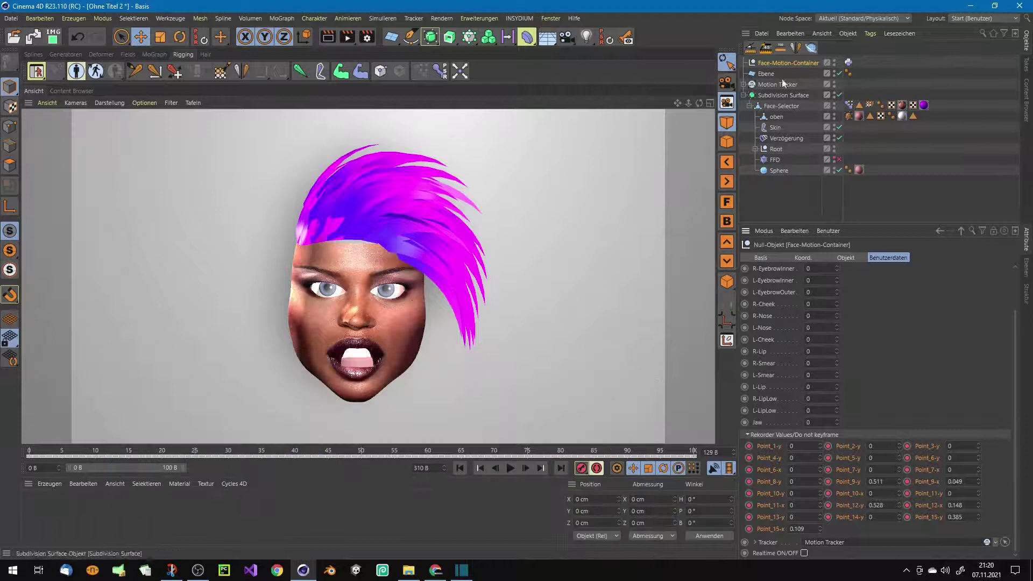
left_click(323, 18)
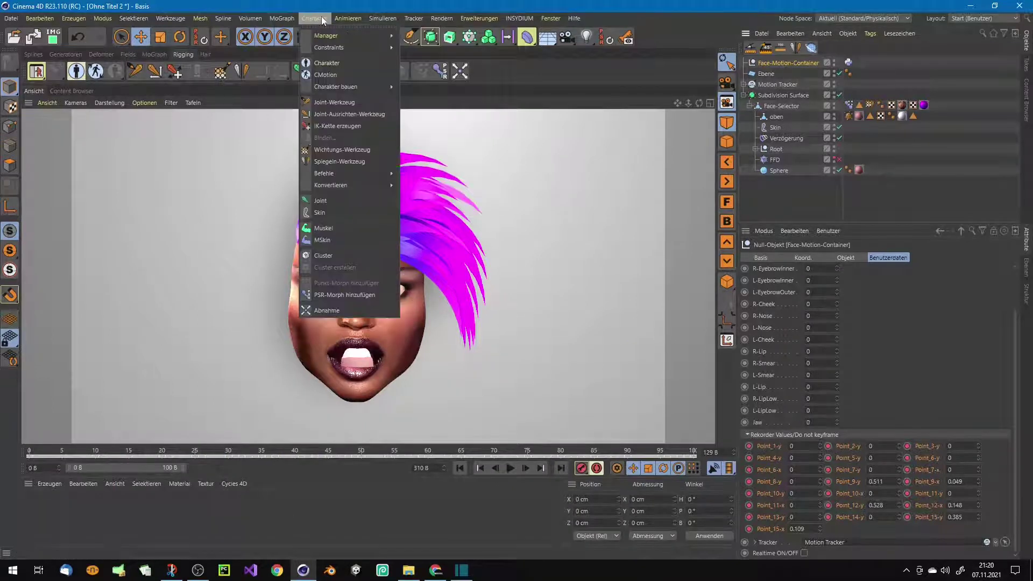
mouse_move(357, 24)
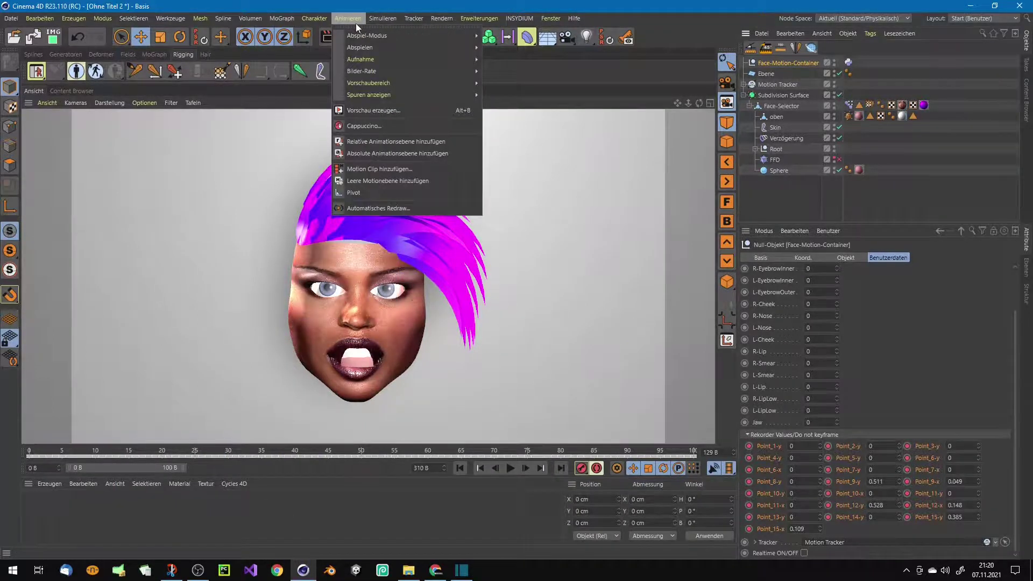
left_click(365, 166)
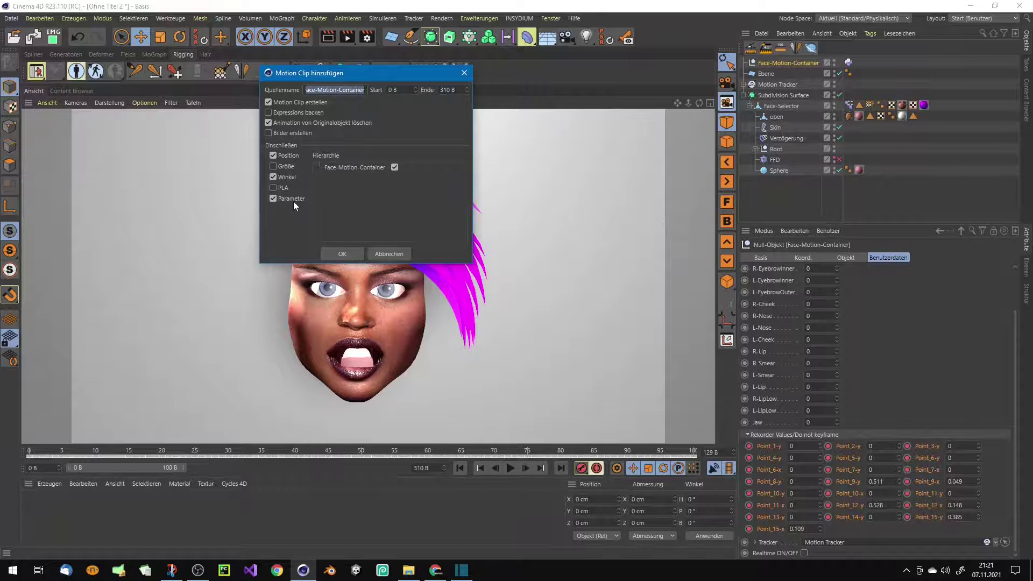
left_click(274, 177)
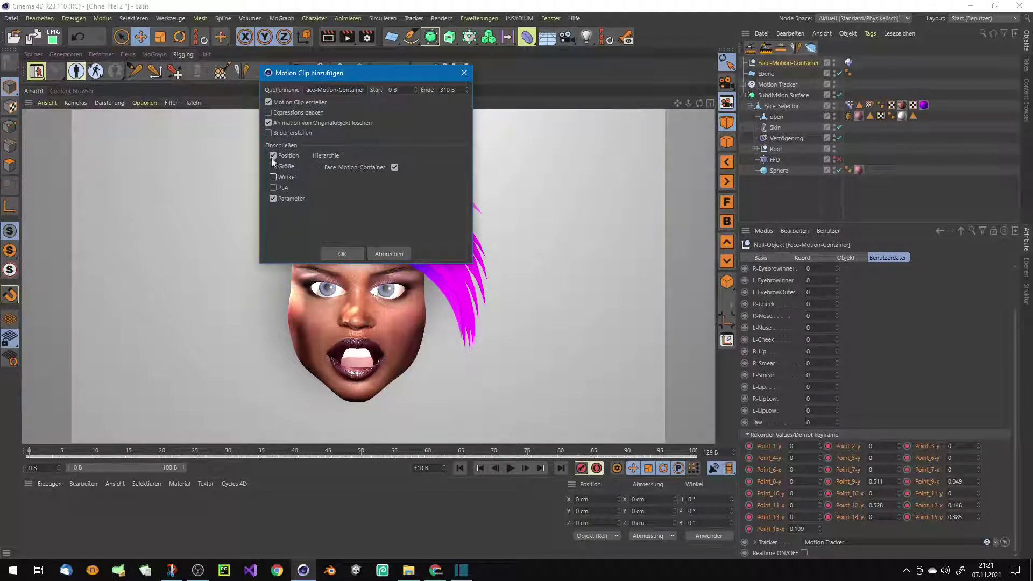
left_click(274, 155)
left_click(329, 87)
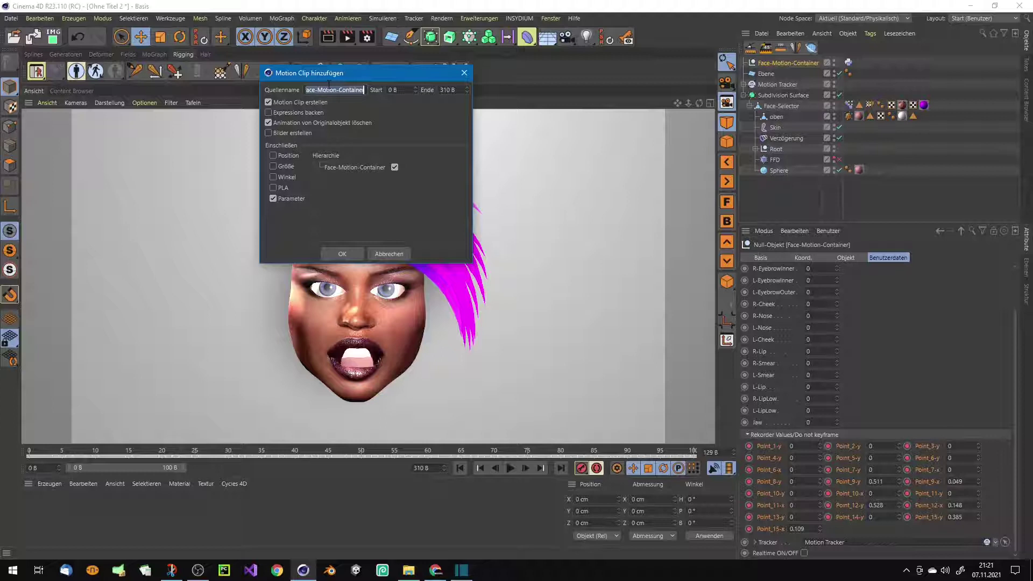
type("Face-Motion Tutorial")
left_click(342, 253)
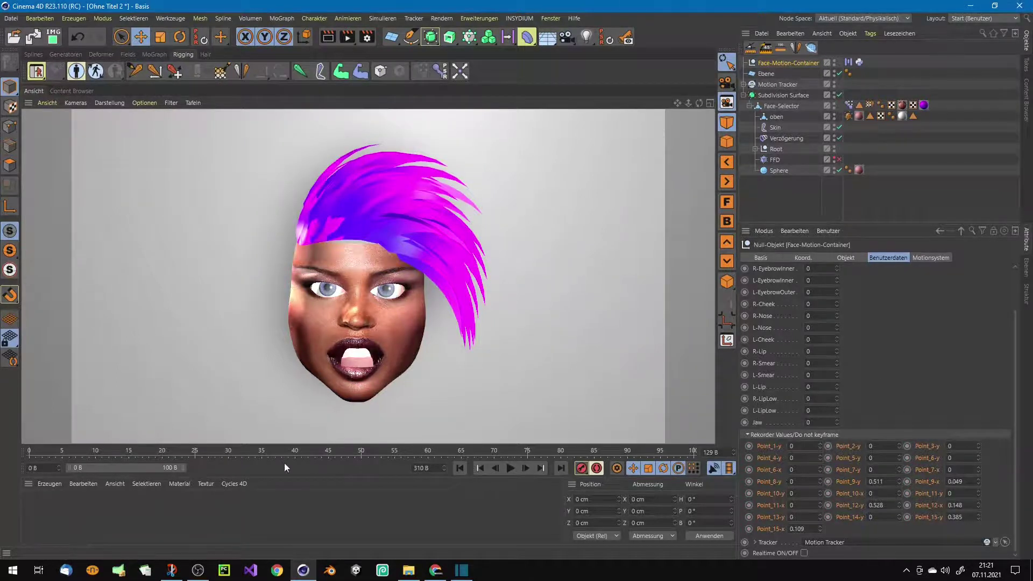
- Select Face-Motion-Container's Motion tag and open it in its own timeline window
left_click(534, 452)
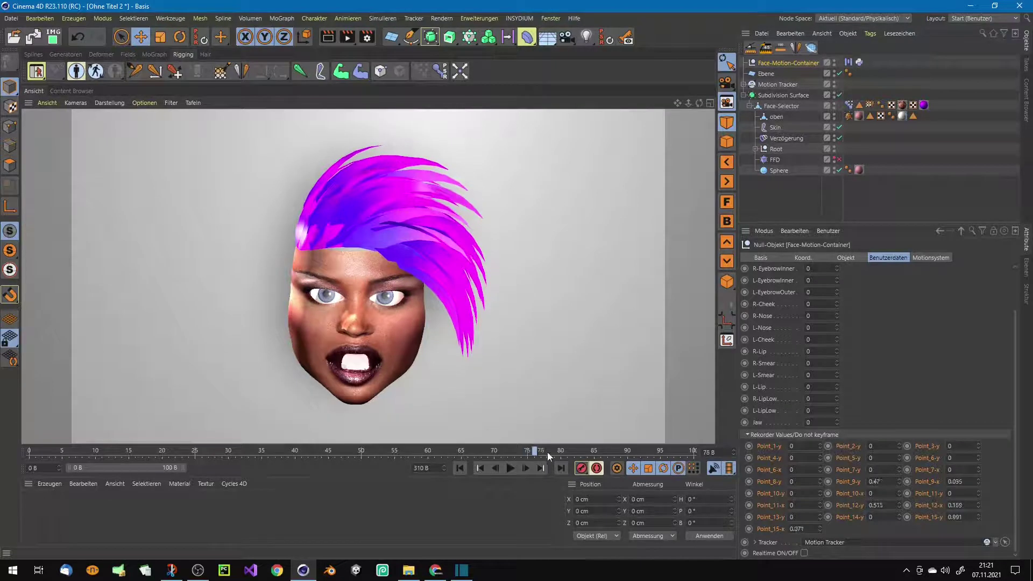
left_click_drag(547, 452, 500, 456)
left_click(849, 62)
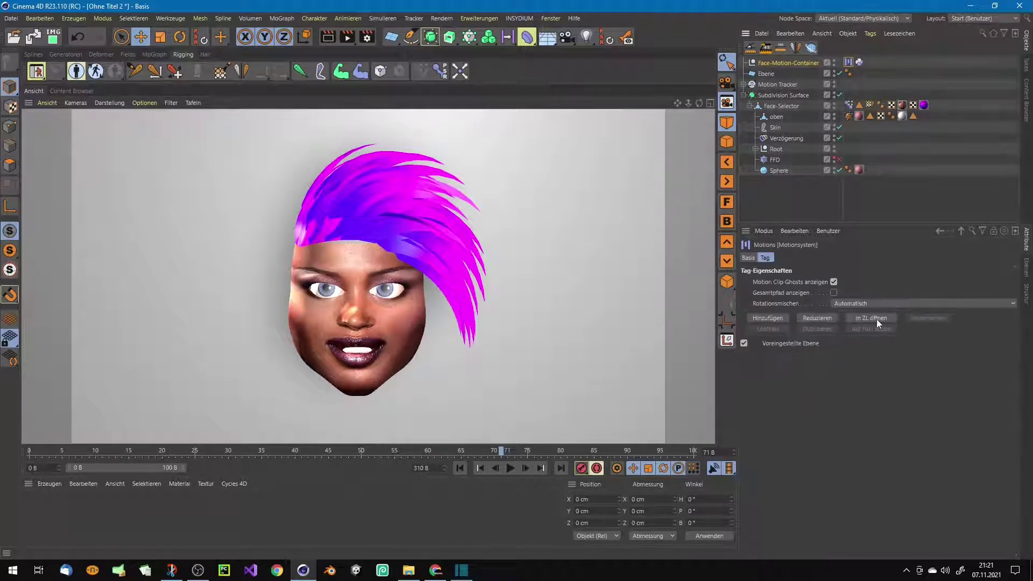
left_click(877, 318)
left_click_drag(652, 251, 185, 371)
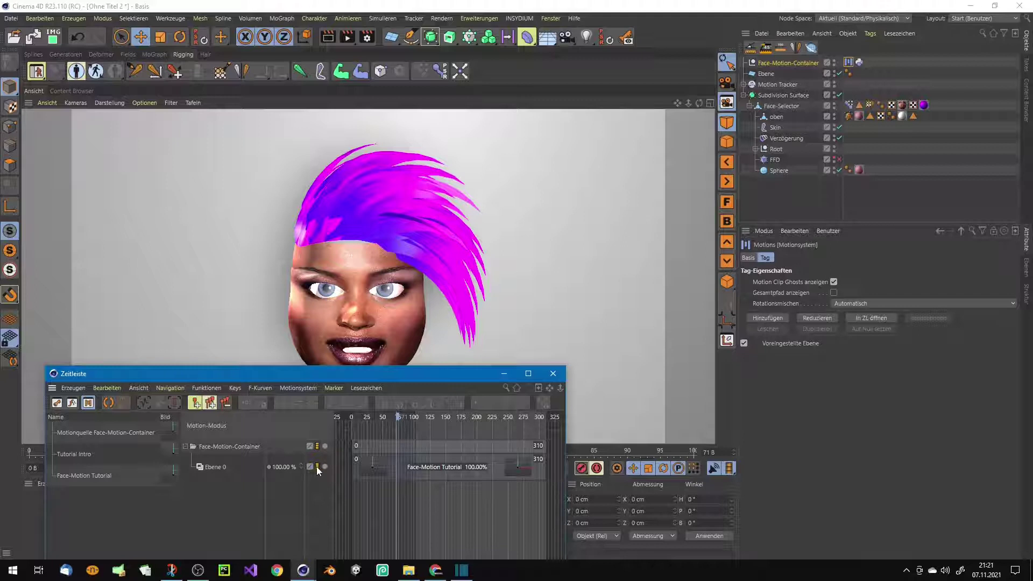
- Scrub the Face-Motion Tutorial clip between frames 88 and 13, then move the timeline window up-right
left_click(390, 441)
left_click_drag(400, 421, 410, 420)
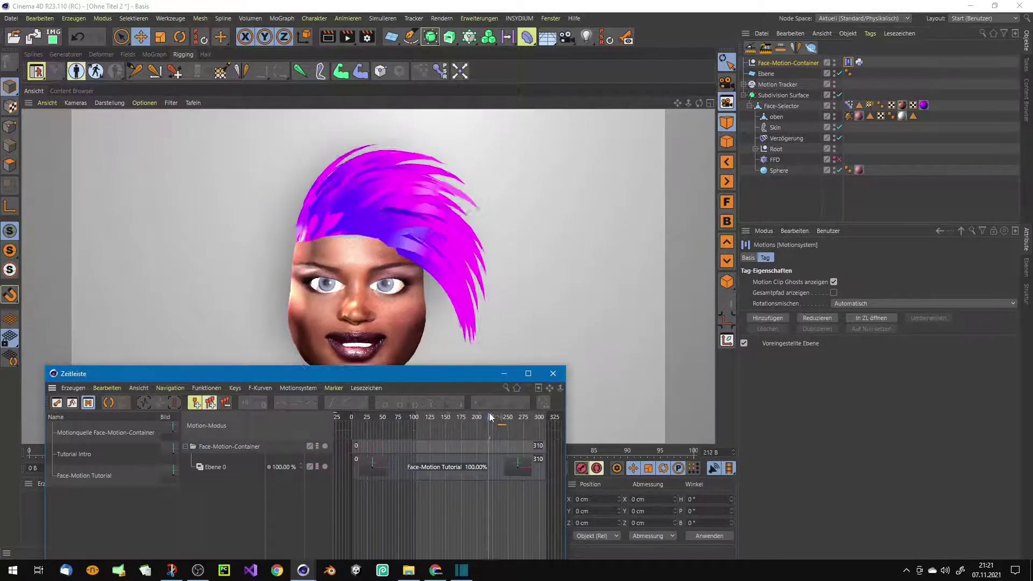
left_click(316, 467)
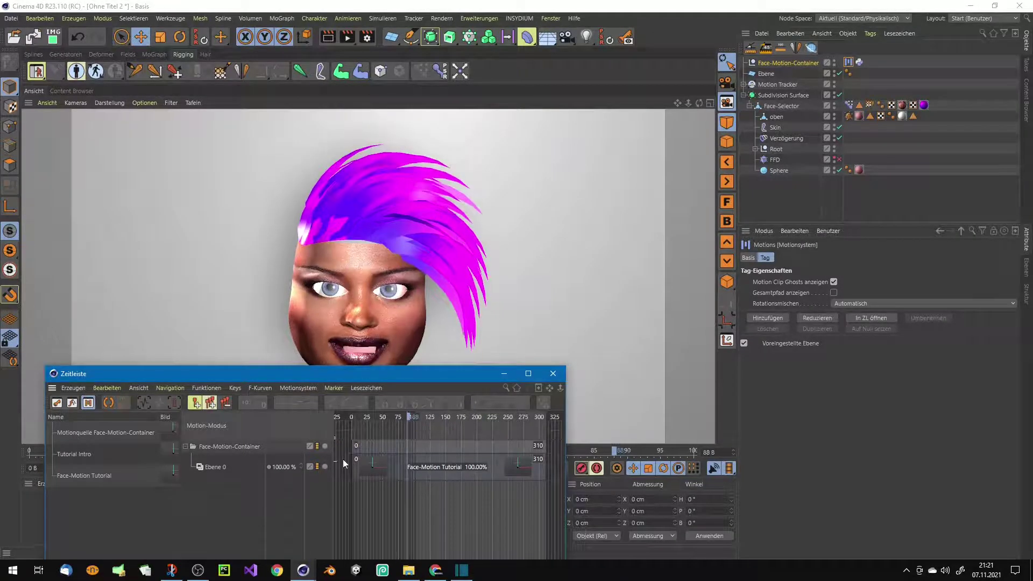
left_click_drag(419, 415, 361, 422)
left_click_drag(316, 379, 674, 248)
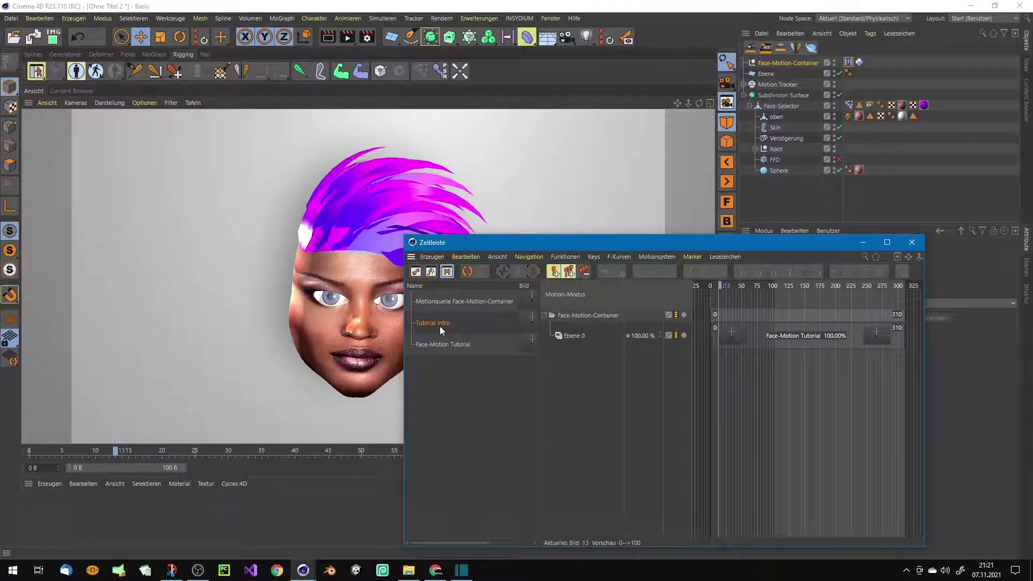
- Save the Face-Motion Tutorial motion source as a preset named 'Face-Tut Intro'
right_click(445, 302)
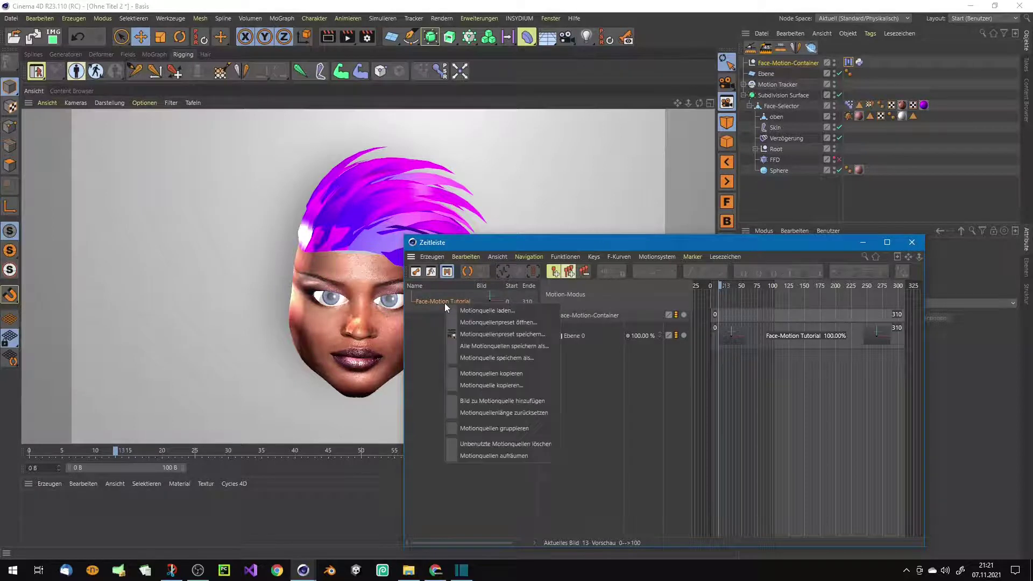
left_click(476, 357)
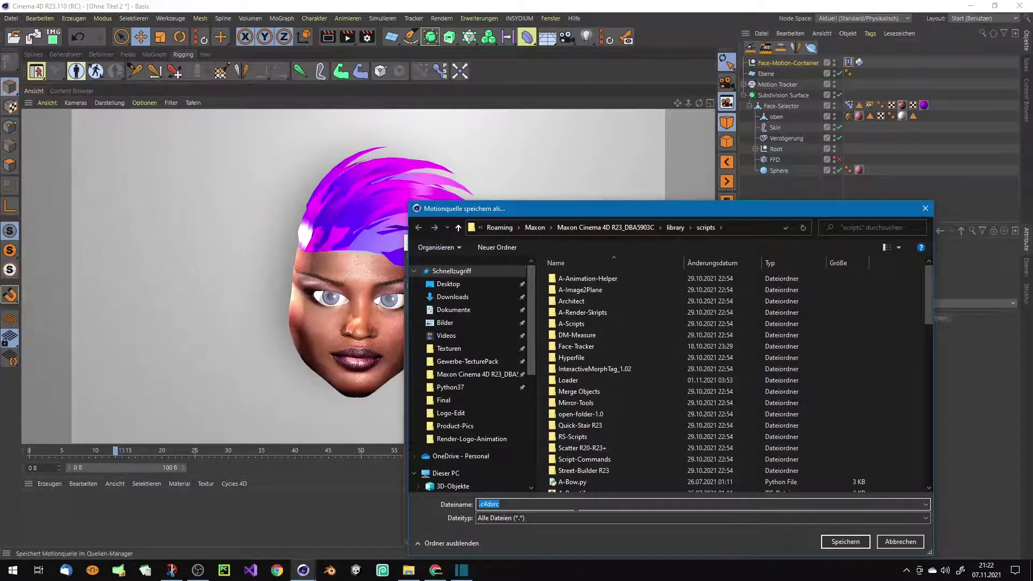
left_click(926, 206)
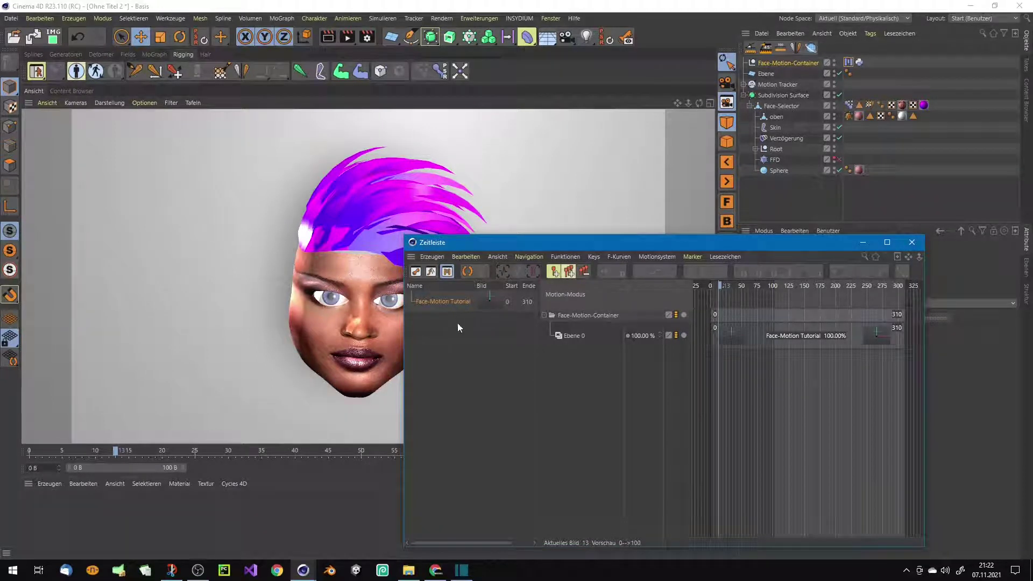
right_click(444, 305)
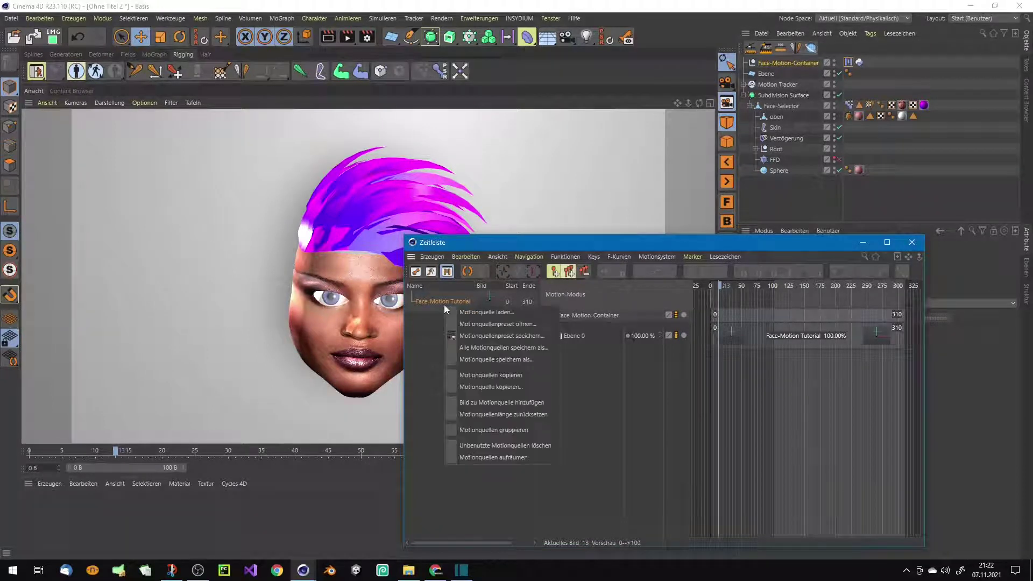
left_click(466, 334)
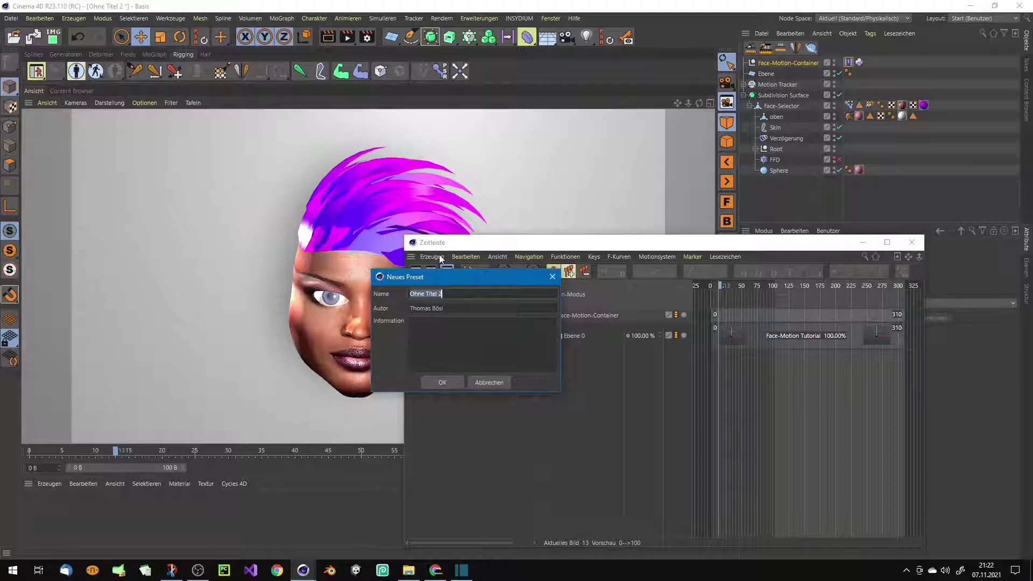
key("BackSpace")
type("Face")
type("-Tut")
type(" ihr")
type("o")
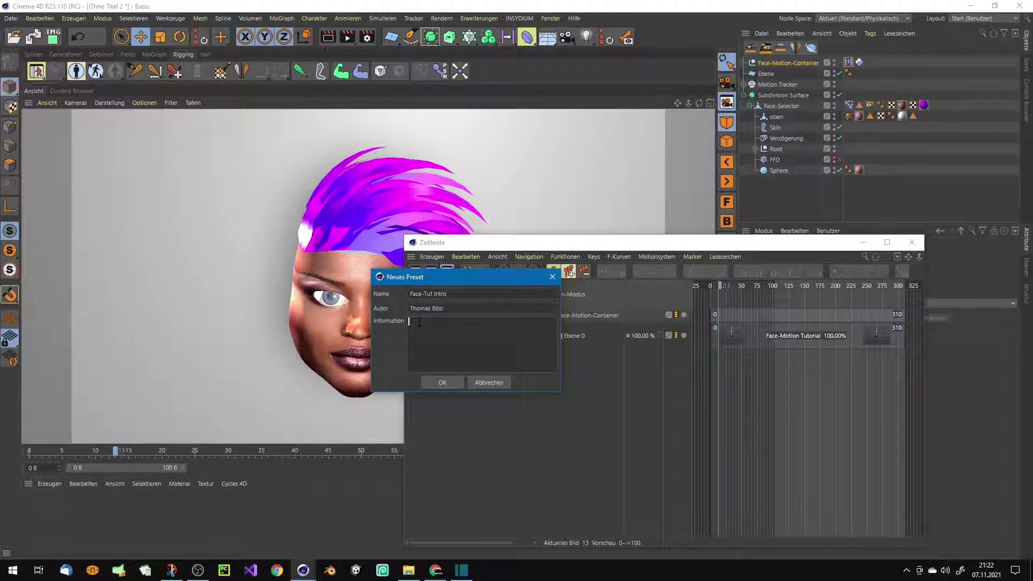
left_click(442, 382)
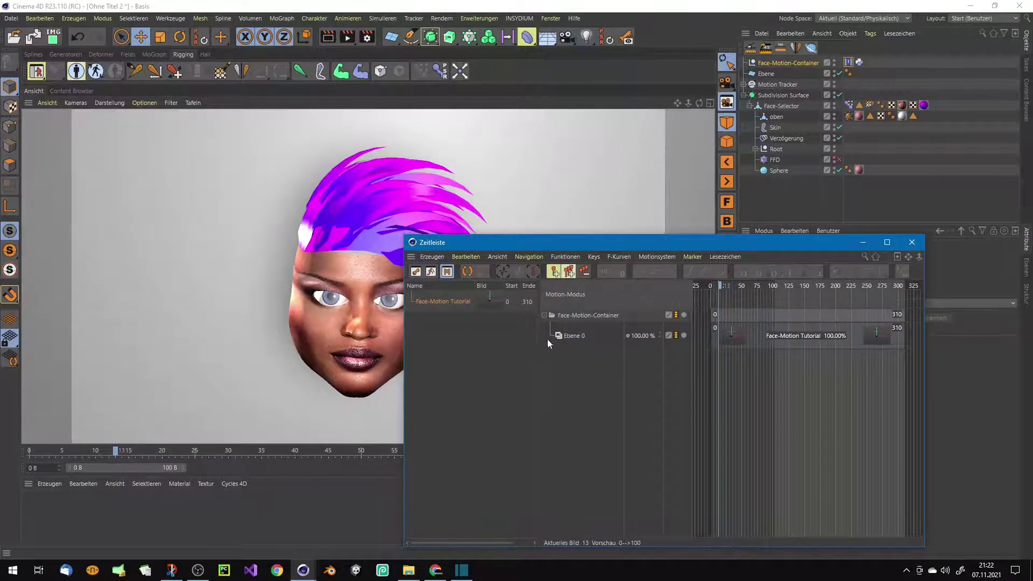
- Delete the Face-Motion Tutorial clip and select Face-Tut Intro in the motion preset browser
left_click(786, 333)
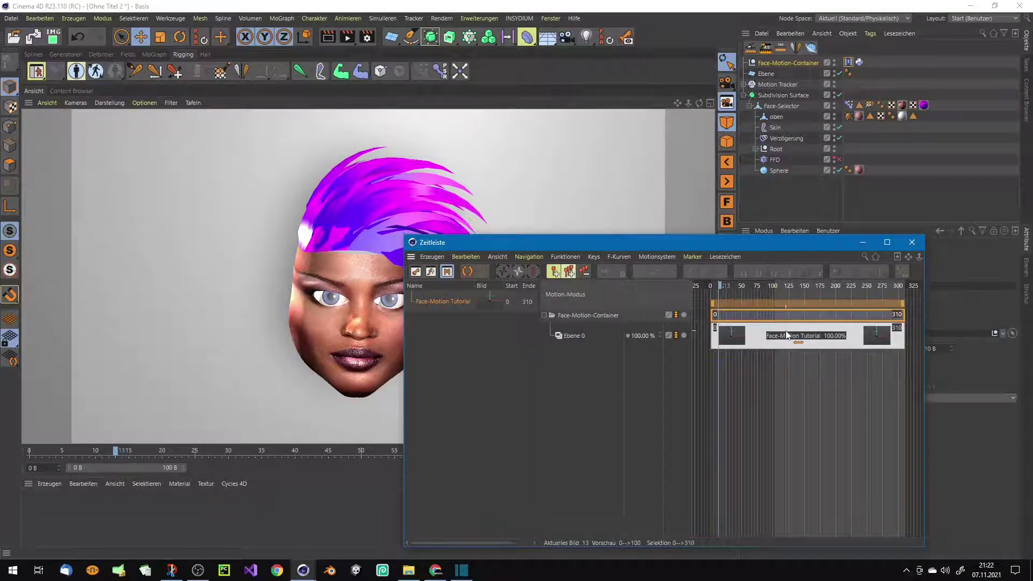
key("Delete")
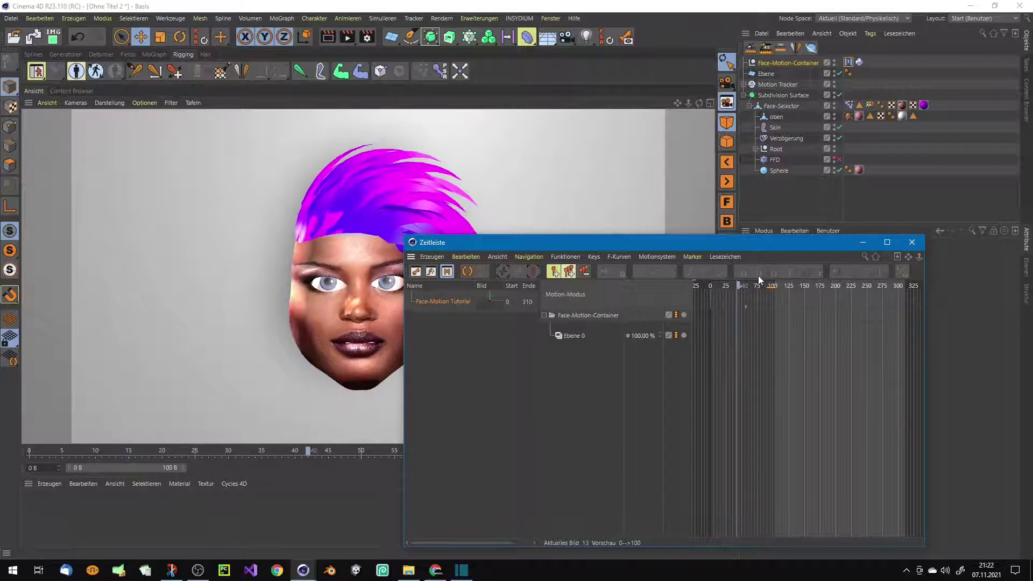
right_click(435, 335)
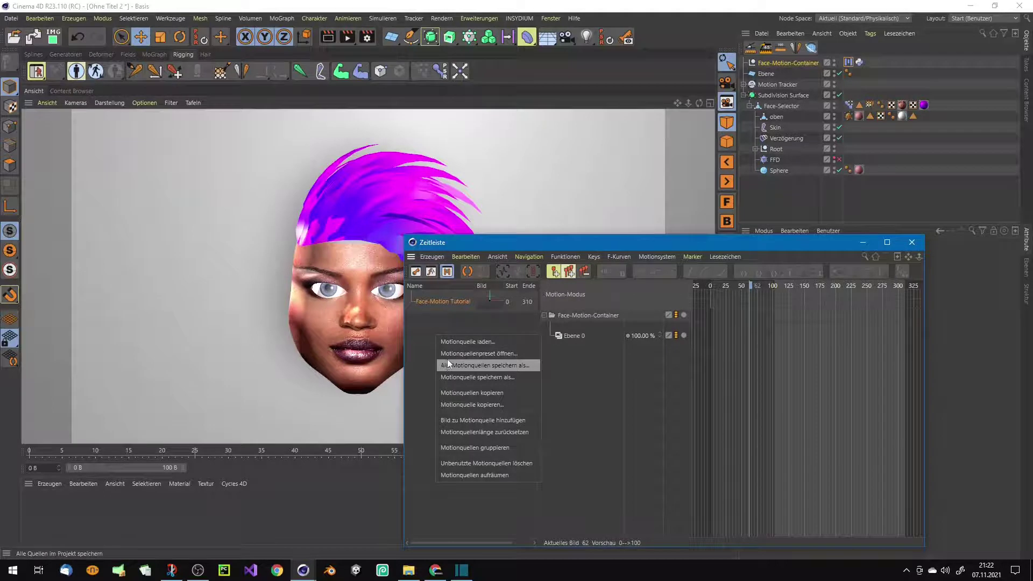
left_click(449, 353)
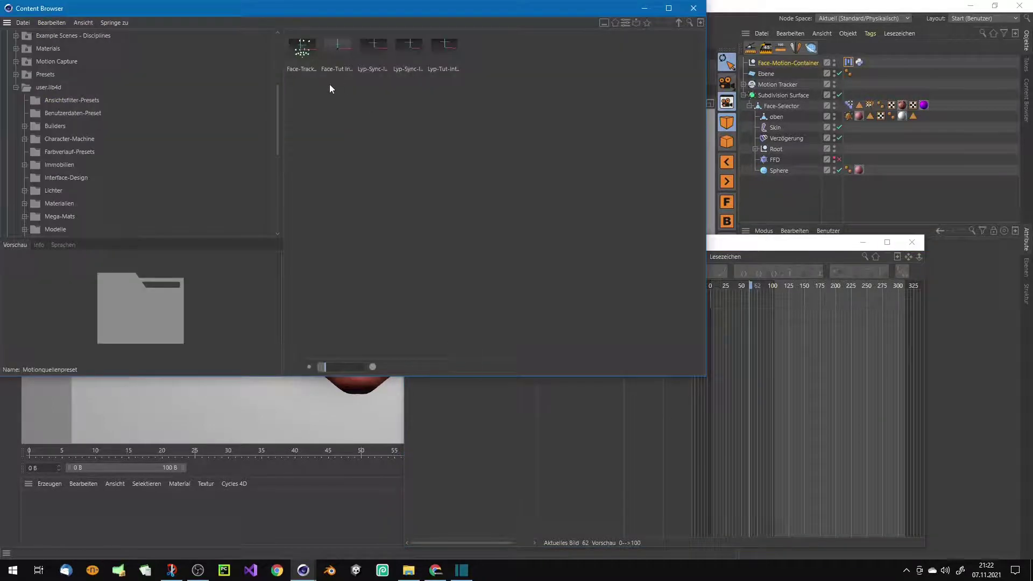
left_click(306, 56)
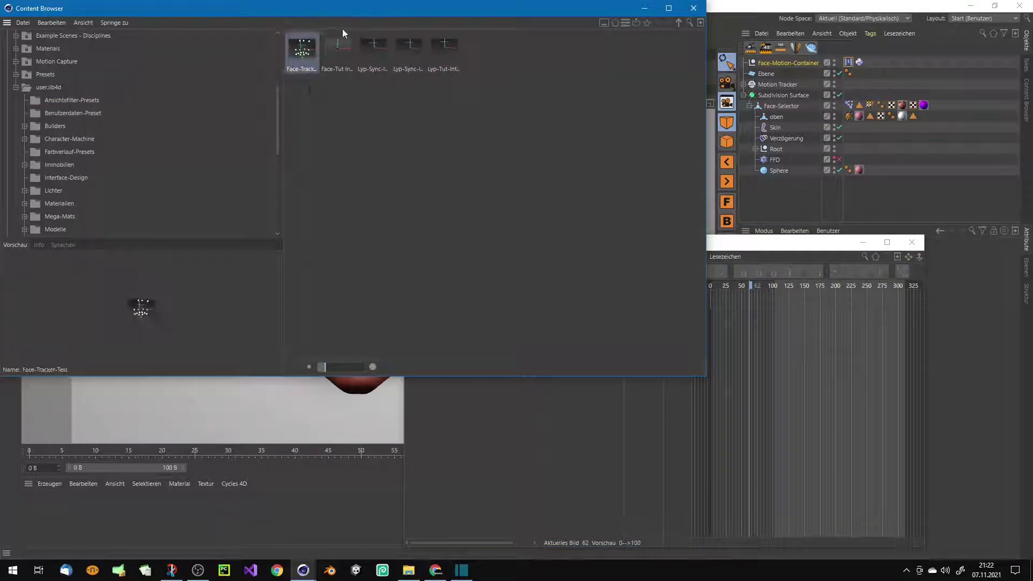
left_click_drag(342, 28, 370, 112)
left_click(363, 132)
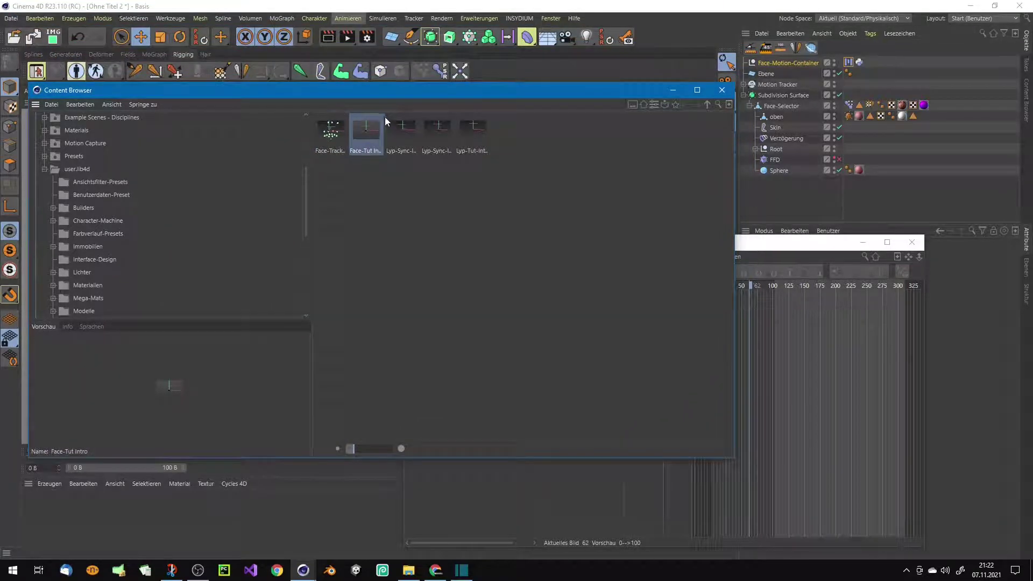
- Replace the old source with the Face-Tut Intro preset and place its clip on Ebene 0
left_click_drag(372, 96, 483, 438)
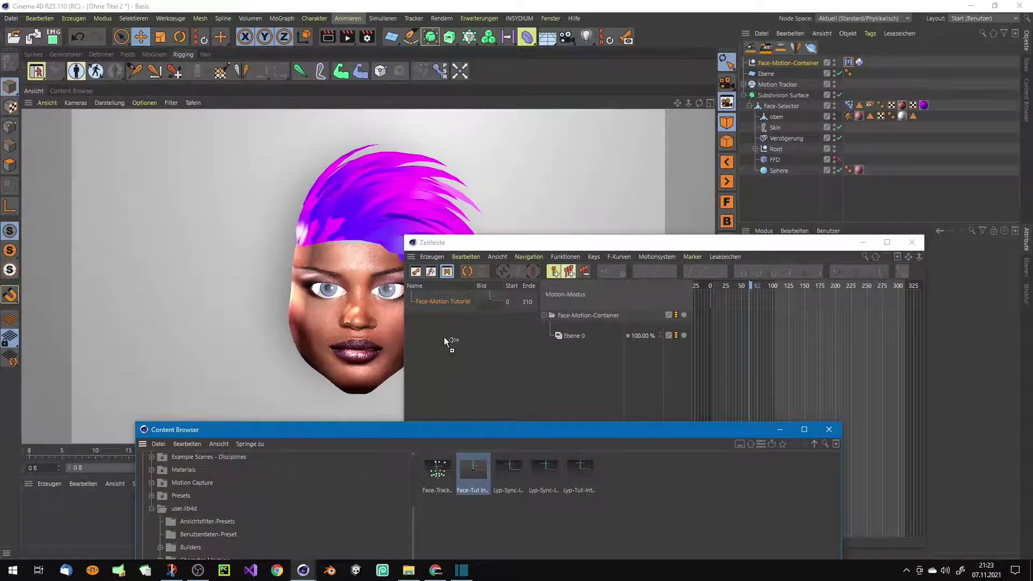
left_click(450, 303)
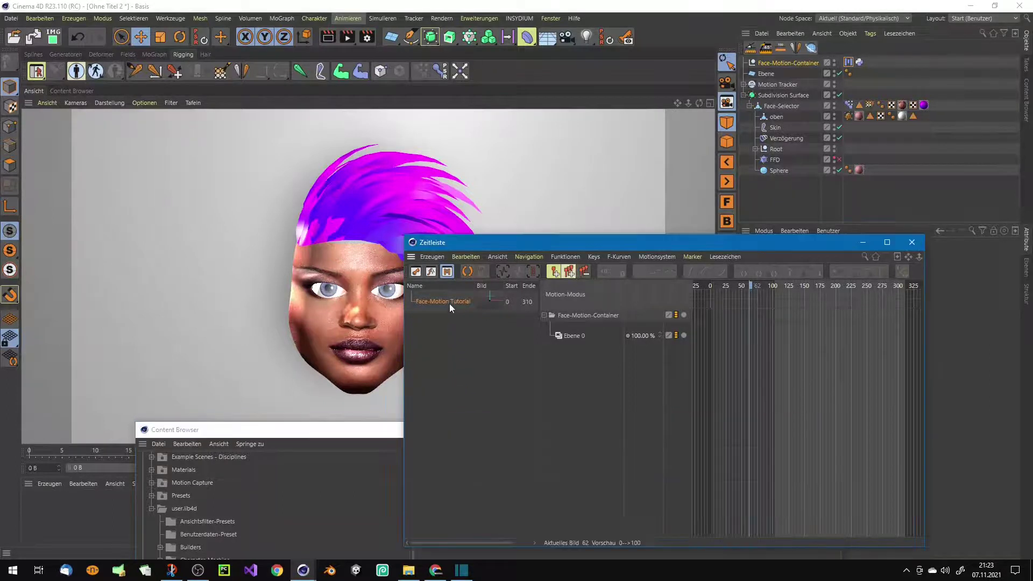
key("Delete")
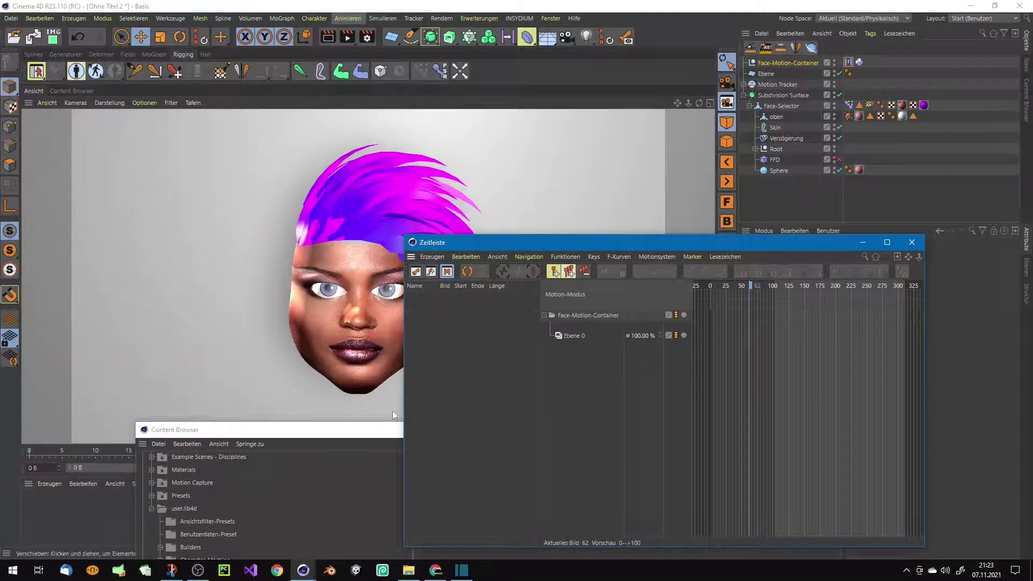
left_click(378, 430)
left_click_drag(475, 471, 456, 323)
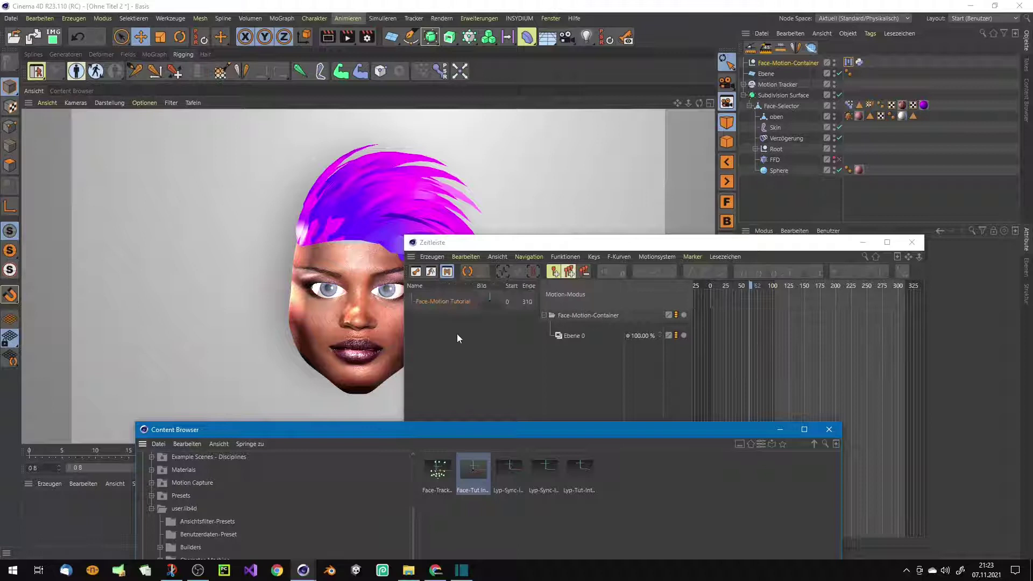
left_click(828, 430)
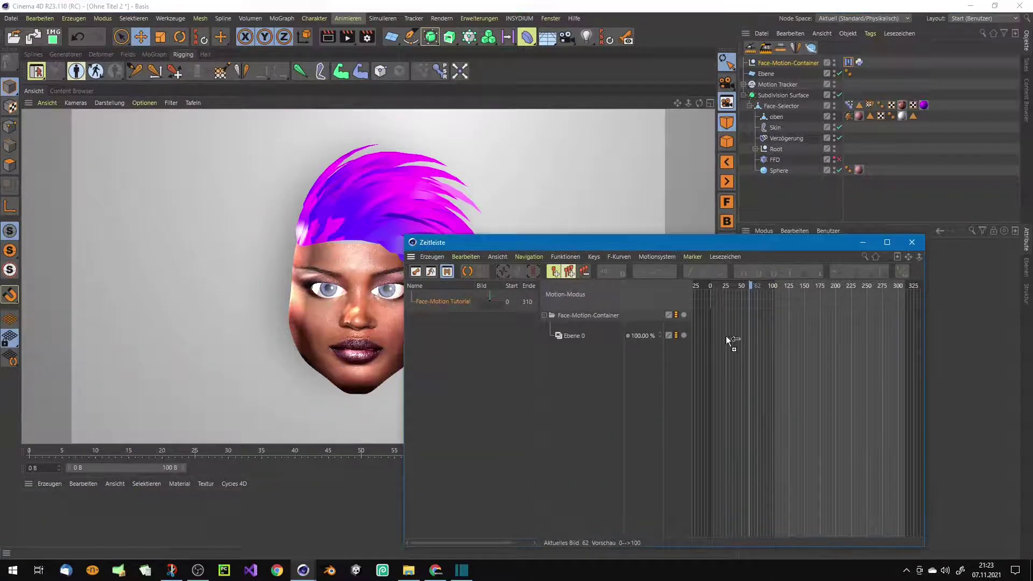
left_click_drag(730, 338, 753, 340)
- Scrub to about frame 170 and widen the timeline window to show frames up to 375
left_click_drag(750, 284, 815, 299)
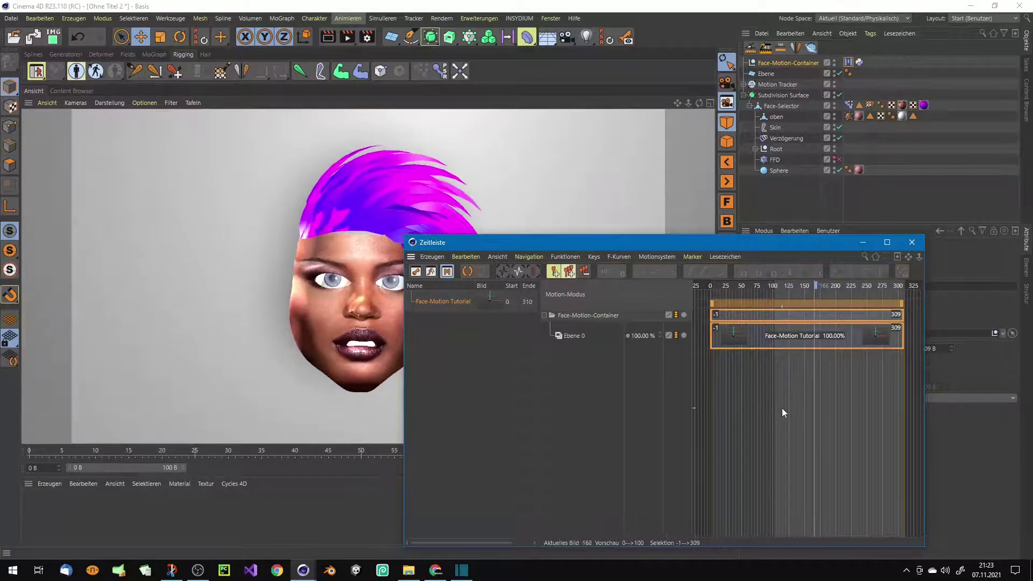
left_click_drag(657, 244, 393, 240)
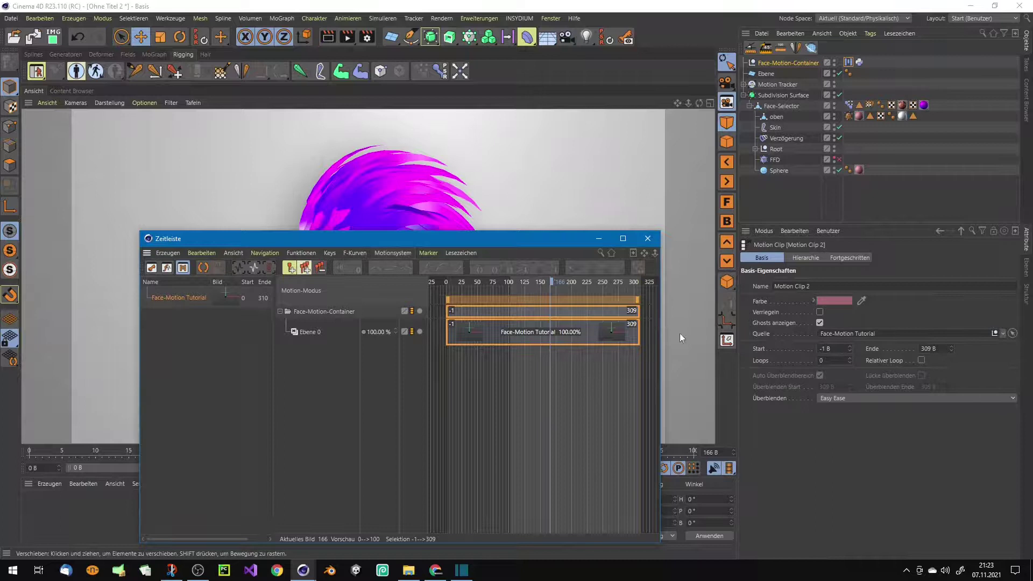
left_click_drag(660, 332, 793, 333)
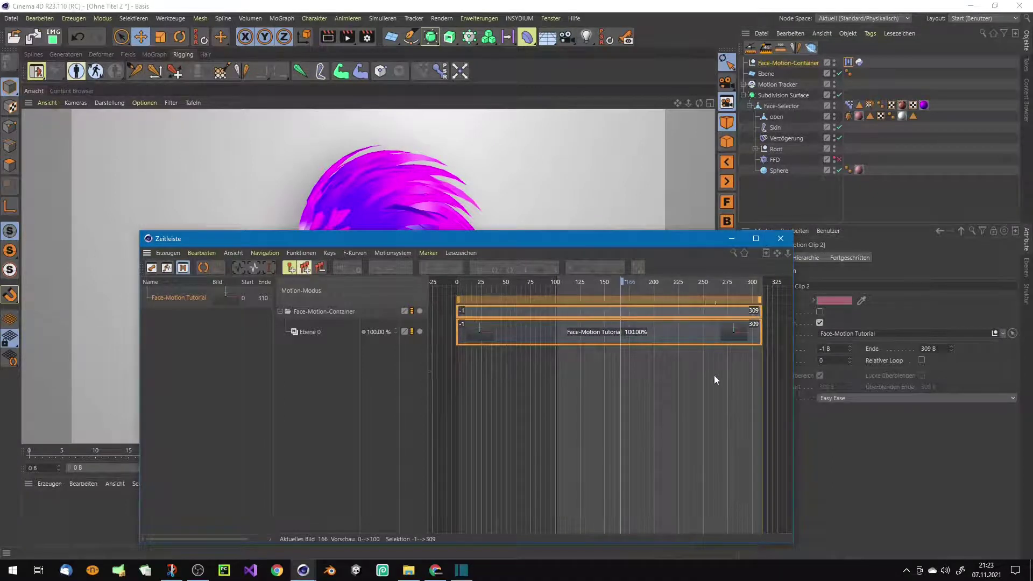
middle_click_drag(794, 333, 700, 377)
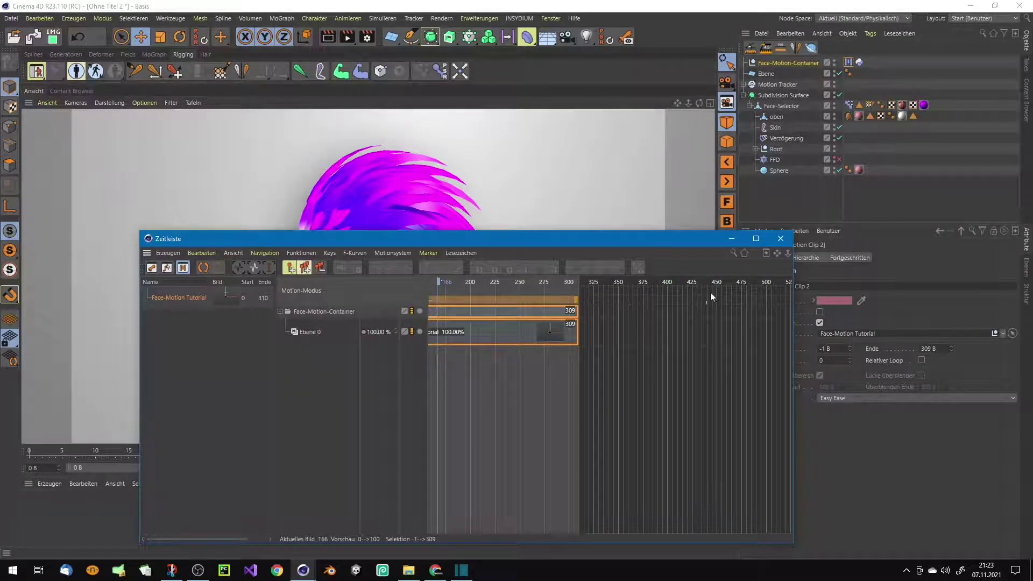
- Close the Zeitleiste window to reveal the face viewport with Motion Clip 2 applied
left_click(780, 240)
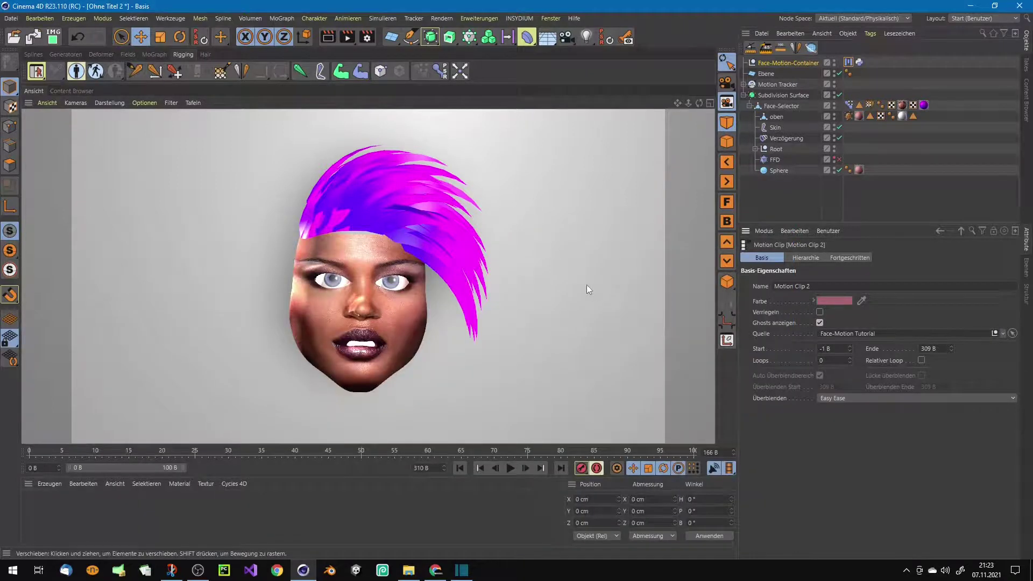